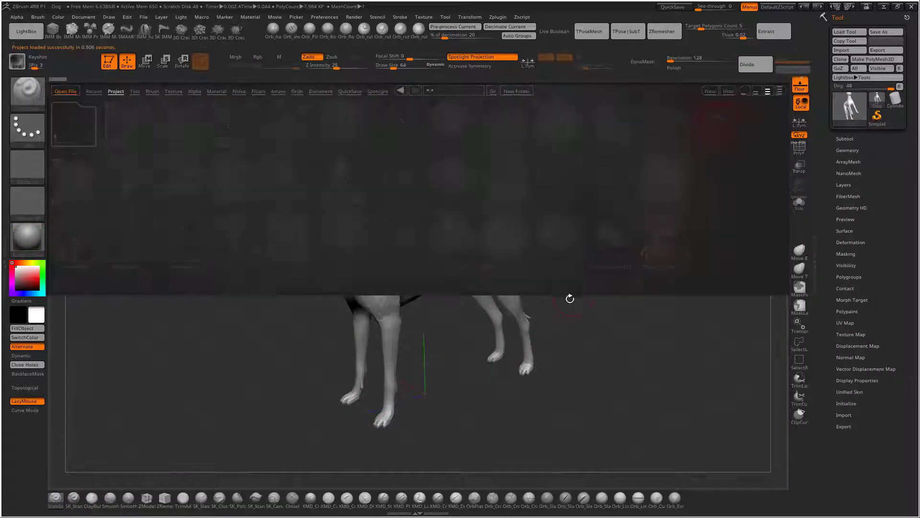
- Inspect the dog model from several sides, including its wireframe
drag(569, 304, 691, 225)
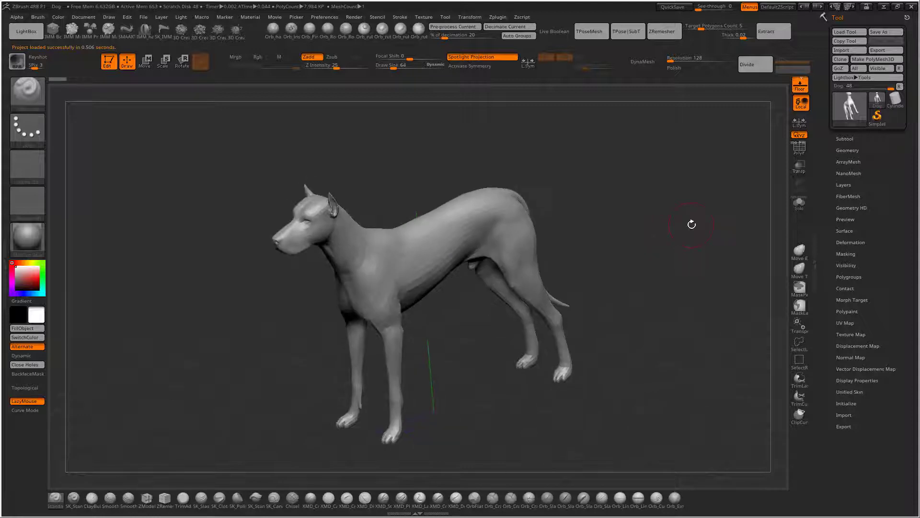
click(802, 151)
click(798, 151)
drag(712, 257, 759, 215)
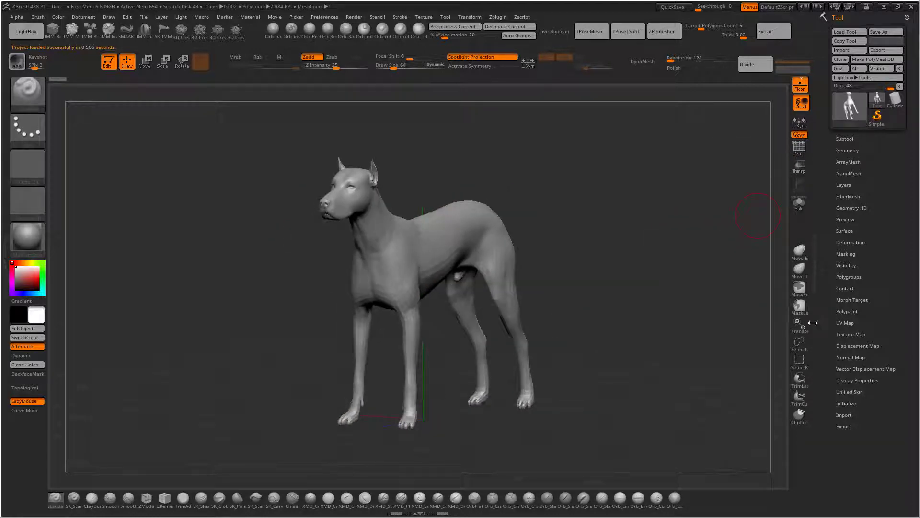
mouse_move(710, 284)
mouse_down()
mouse_move(668, 257)
mouse_move(682, 261)
mouse_move(667, 249)
mouse_move(676, 231)
mouse_move(669, 201)
mouse_move(663, 219)
mouse_move(672, 233)
mouse_move(680, 237)
mouse_move(667, 204)
mouse_move(652, 213)
mouse_move(708, 226)
mouse_move(496, 232)
mouse_up()
key(s)
key(s)
key(s)
key(s)
click(672, 226)
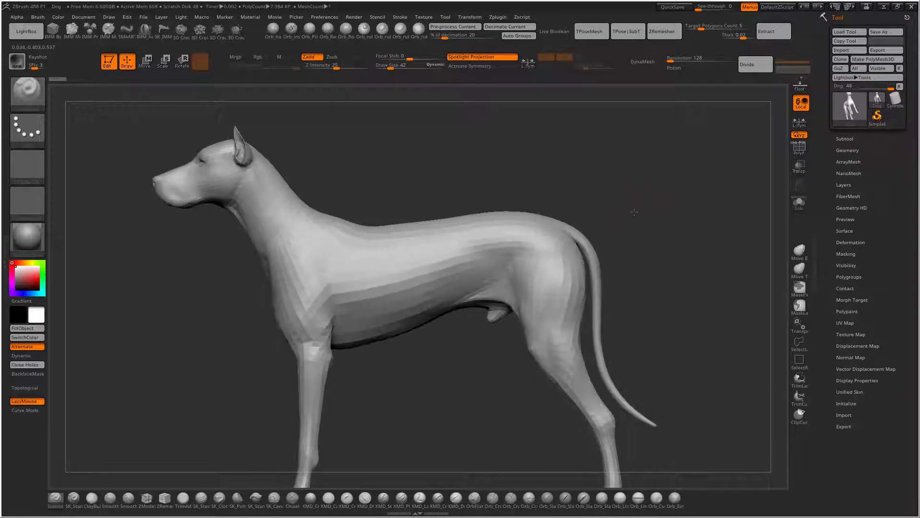
alt+drag(691, 206, 725, 225)
key(s)
drag(437, 224, 433, 224)
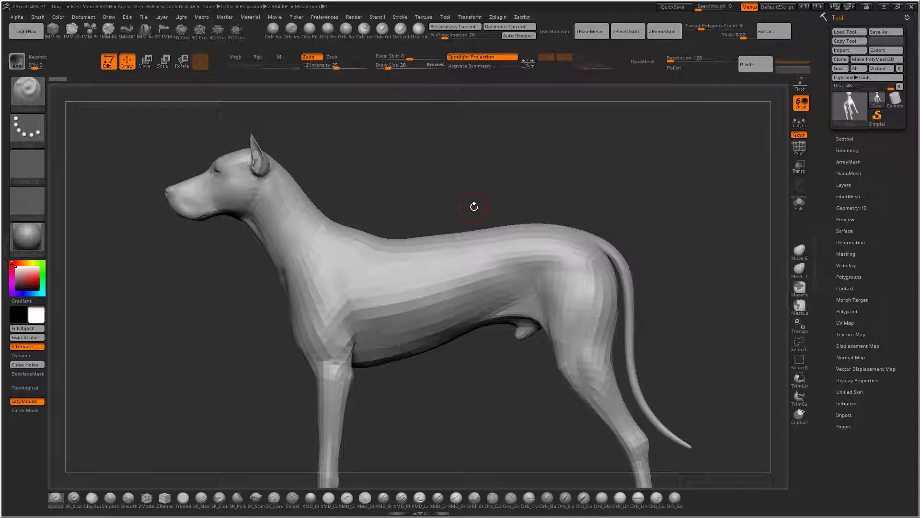
key(s)
drag(398, 196, 395, 196)
key(s)
drag(469, 187, 475, 187)
ctrl+right_drag(475, 188, 454, 176)
- Apply the orange MP_CHAV09 MatCap material to the dog
click(30, 236)
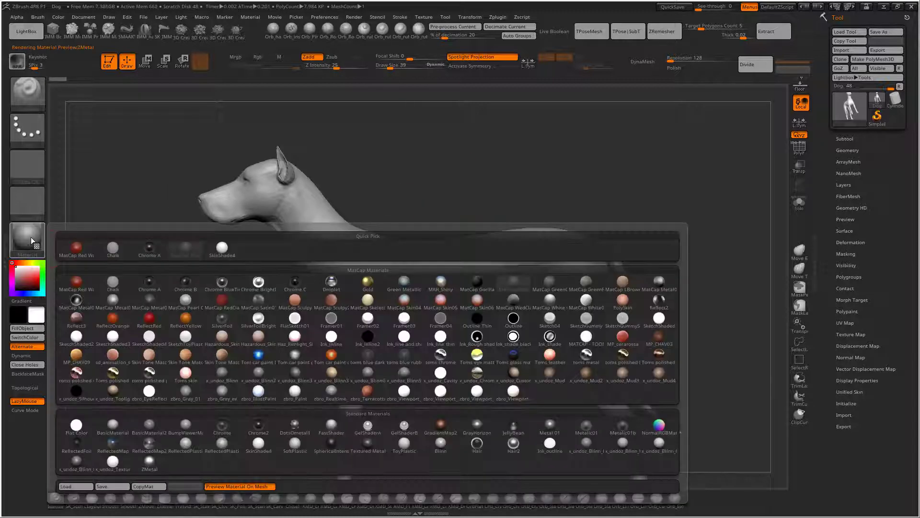
click(40, 229)
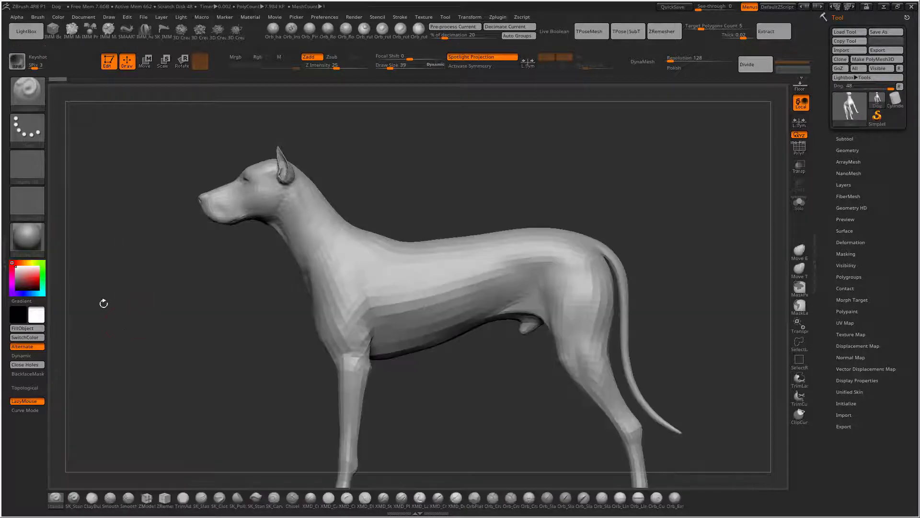
click(37, 228)
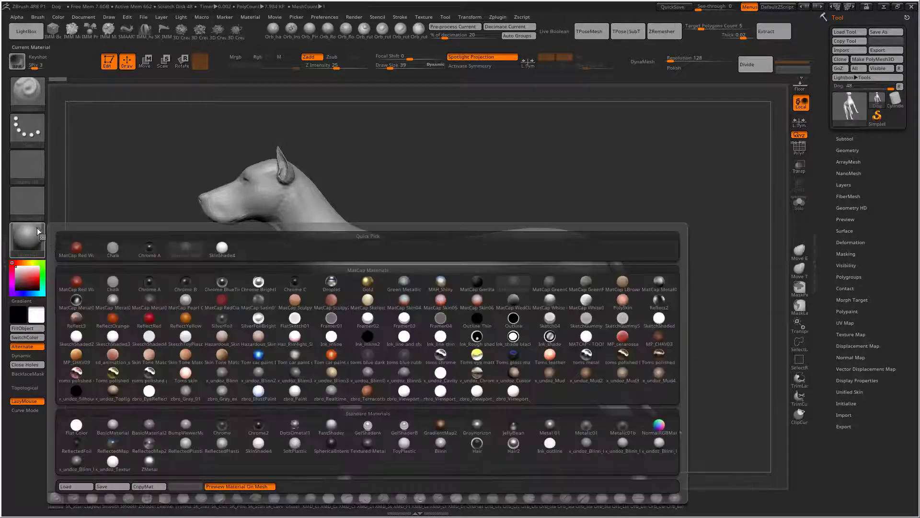
click(81, 356)
drag(688, 189, 479, 179)
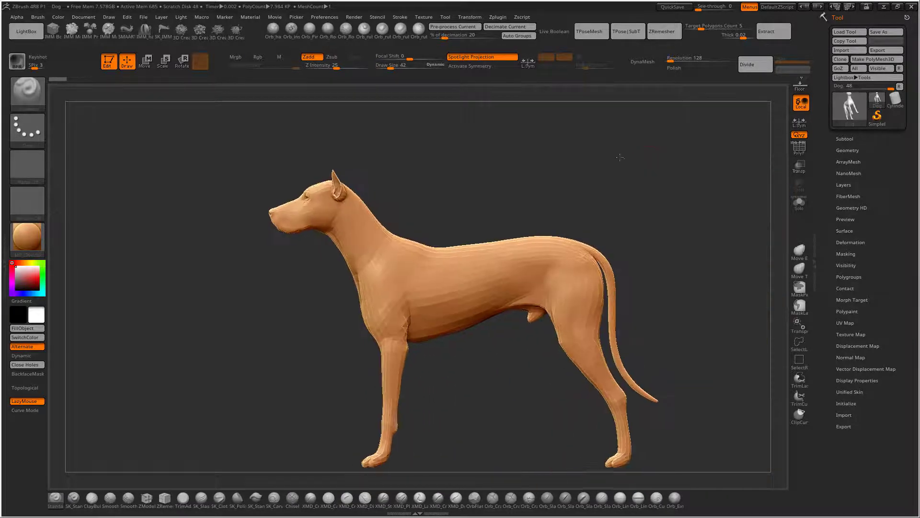
- Open the Subtool and Geometry settings of the dog
alt+drag(620, 156, 628, 195)
click(848, 151)
click(844, 139)
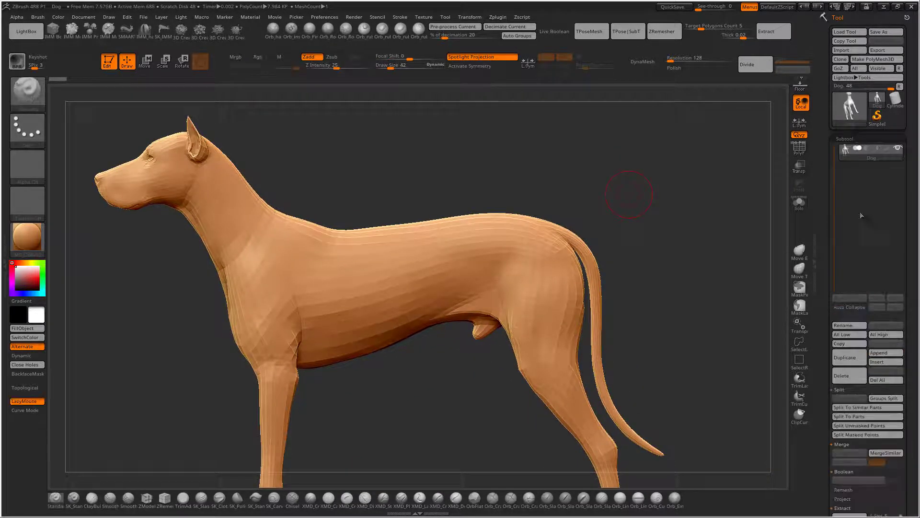
scroll(839, 169, down, 3)
scroll(839, 170, up, 1)
mouse_move(767, 173)
mouse_down()
mouse_move(702, 168)
mouse_move(727, 183)
mouse_move(694, 175)
mouse_up()
key(s)
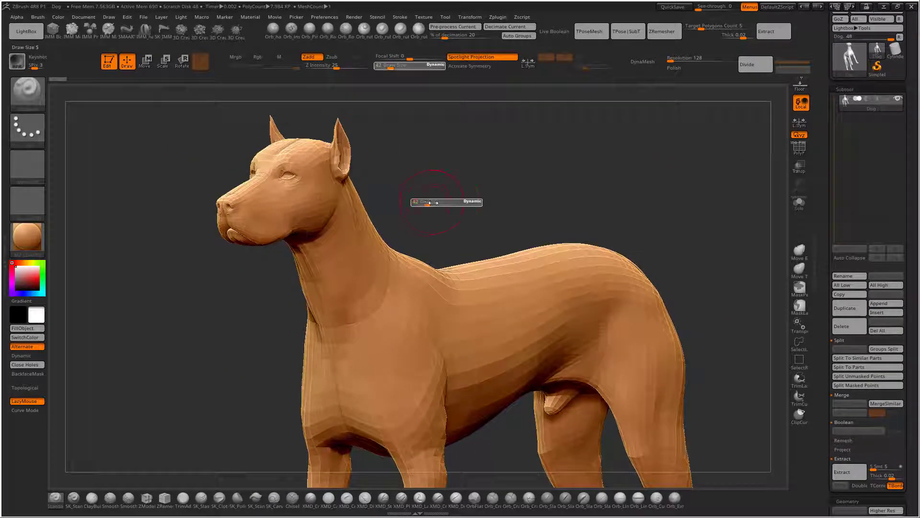
drag(428, 200, 460, 218)
key(s)
key(s)
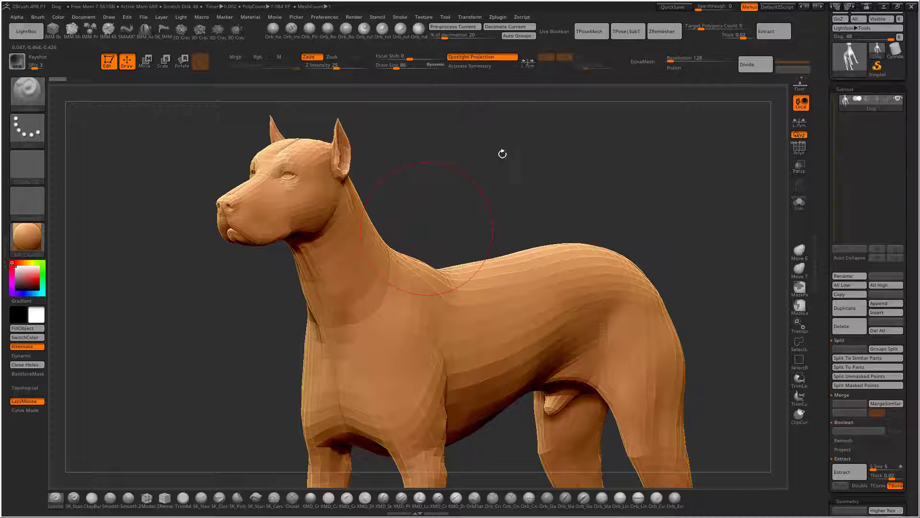
mouse_move(503, 153)
mouse_down()
mouse_move(469, 180)
mouse_move(448, 179)
mouse_move(477, 177)
mouse_move(452, 174)
mouse_up()
key(f)
key(b)
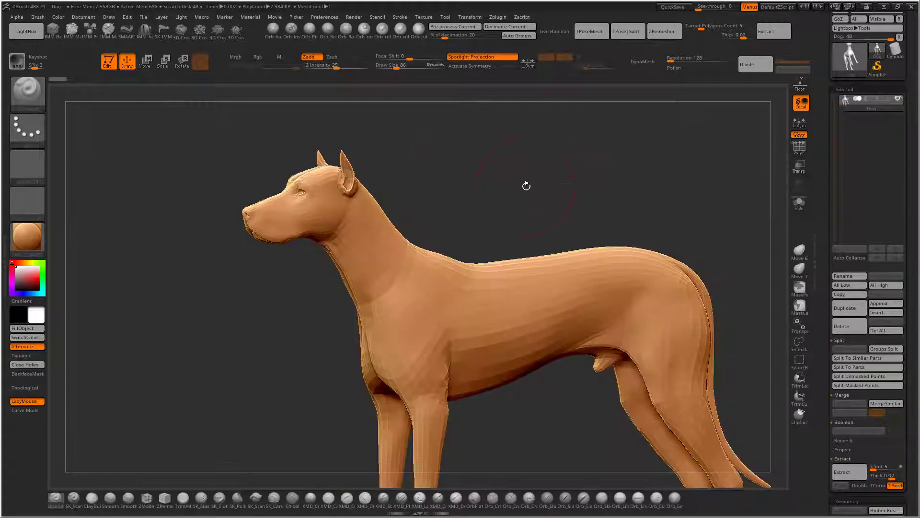
key(s)
drag(526, 187, 591, 179)
key(s)
key(s)
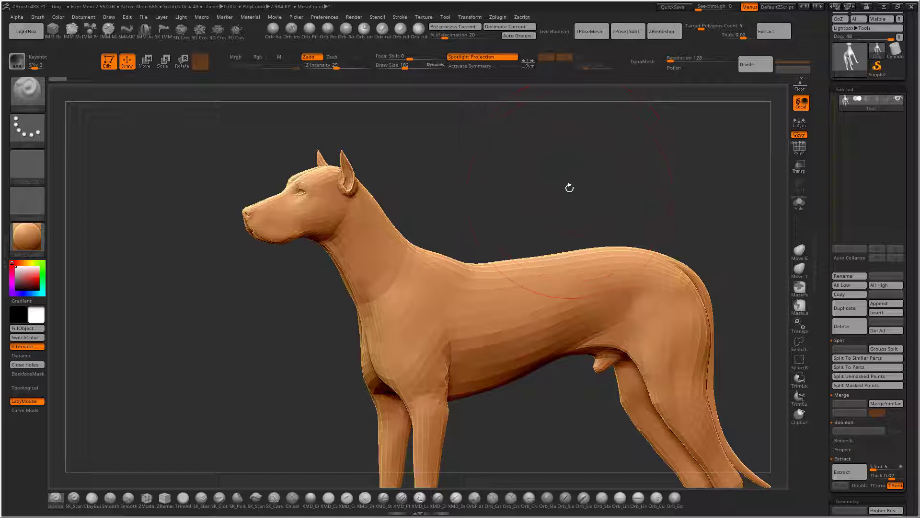
drag(570, 188, 571, 195)
key(s)
drag(571, 195, 561, 182)
key(s)
mouse_move(561, 182)
alt+mouse_down()
mouse_move(518, 189)
mouse_move(537, 194)
alt+mouse_up()
key(s)
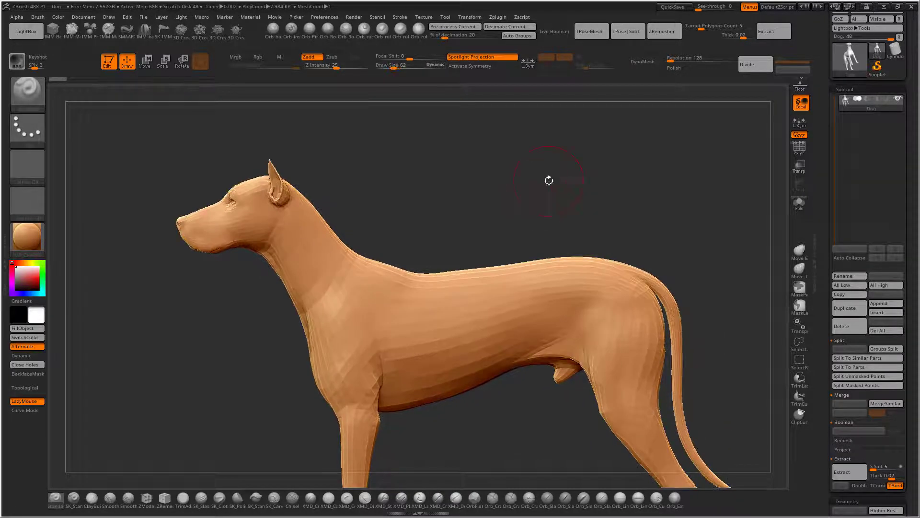
- Subdivide the dog mesh twice to reach subdivision level 3
click(839, 310)
scroll(858, 216, down, 5)
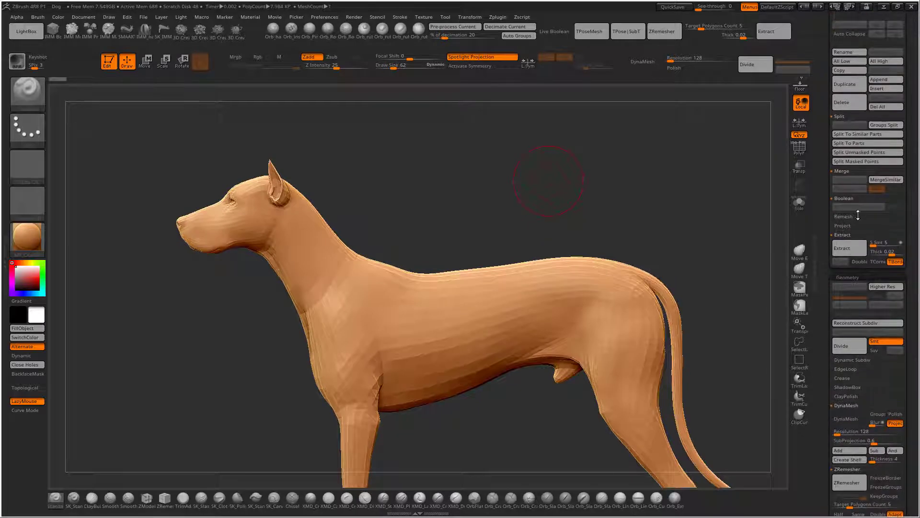
click(848, 346)
click(848, 346)
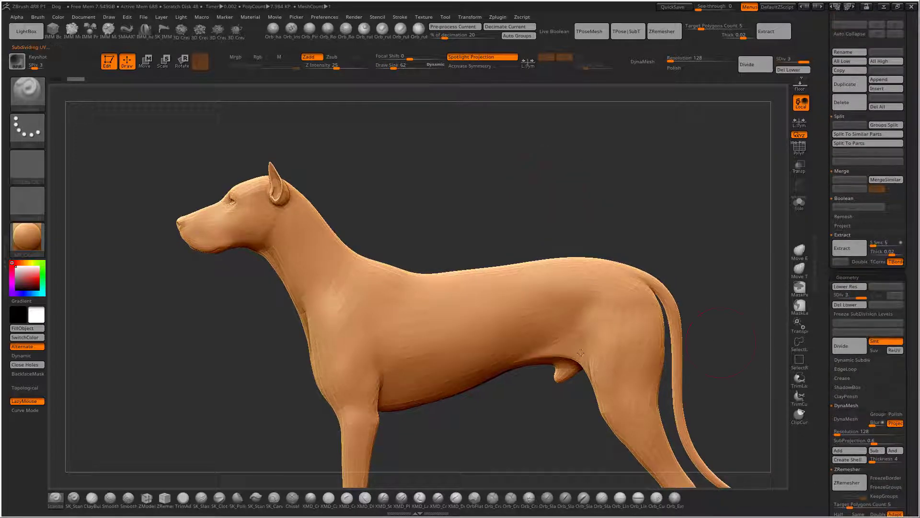
- Set the masking brush to MaskLasso
ctrl+drag(397, 171, 277, 320)
ctrl+drag(412, 201, 450, 244)
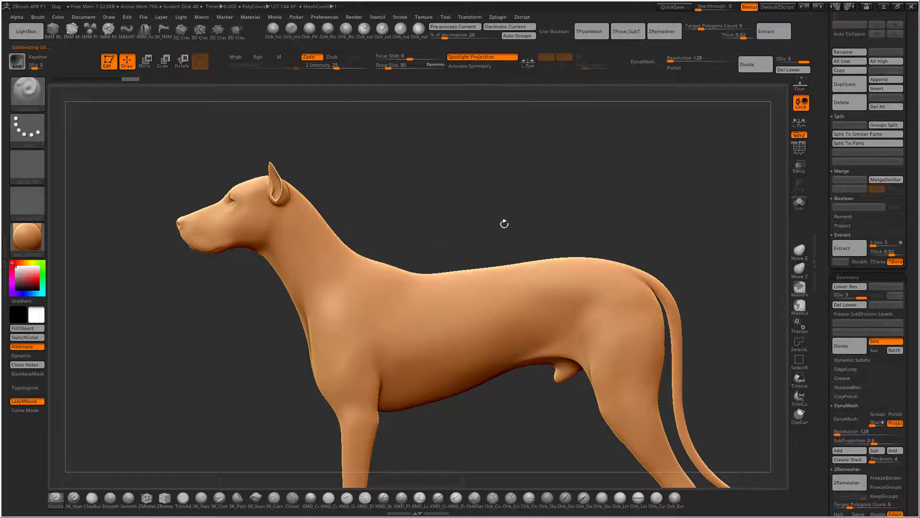
key(ctrl)
click(28, 81)
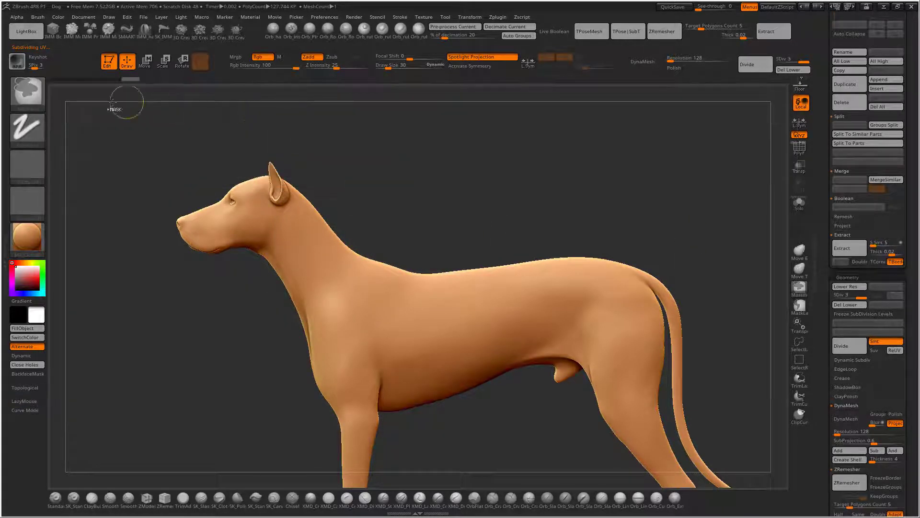
click(39, 103)
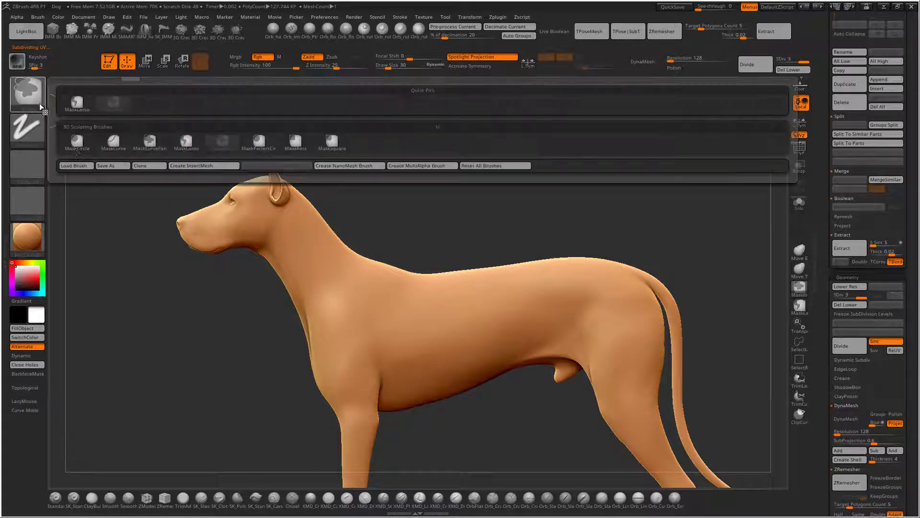
ctrl+click(188, 145)
- Mask the dog's lower neck and back in side view, from the base of the neck to just before the hips
key(s)
drag(351, 242, 350, 242)
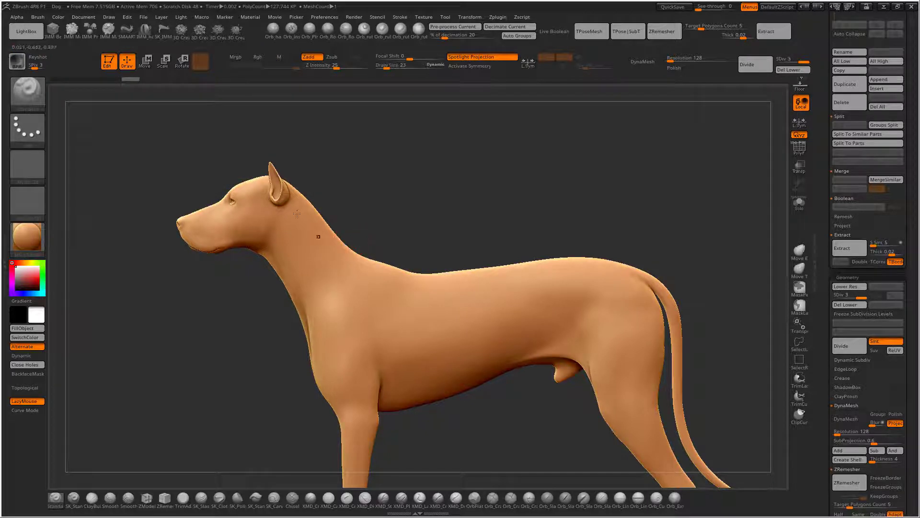
drag(332, 173, 371, 193)
key(bracketright)
ctrl+drag(386, 217, 400, 239)
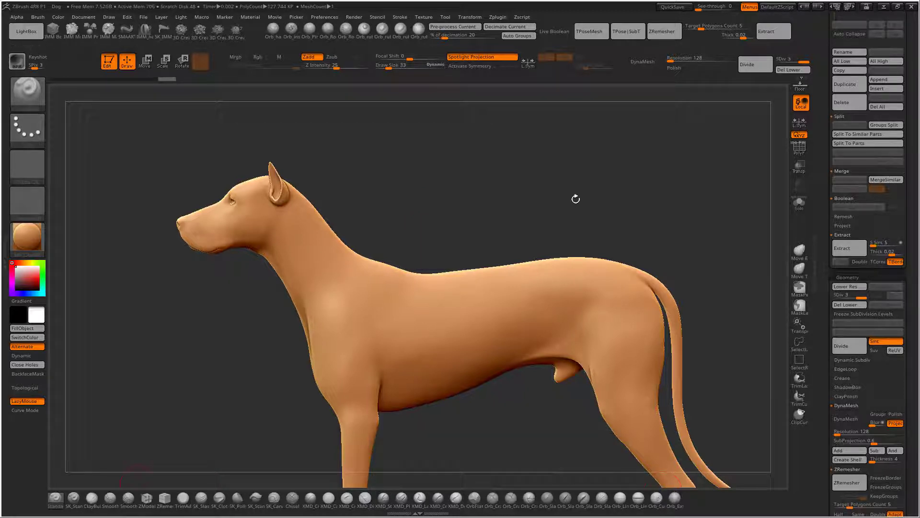
alt+drag(438, 206, 460, 220)
mouse_move(382, 193)
ctrl+mouse_down()
mouse_move(311, 337)
mouse_move(432, 298)
mouse_move(579, 267)
mouse_move(582, 194)
ctrl+mouse_up()
mouse_move(684, 197)
alt+mouse_down()
mouse_move(714, 199)
mouse_move(751, 270)
mouse_move(672, 181)
mouse_move(602, 203)
mouse_move(457, 209)
alt+mouse_up()
alt+drag(602, 183, 574, 172)
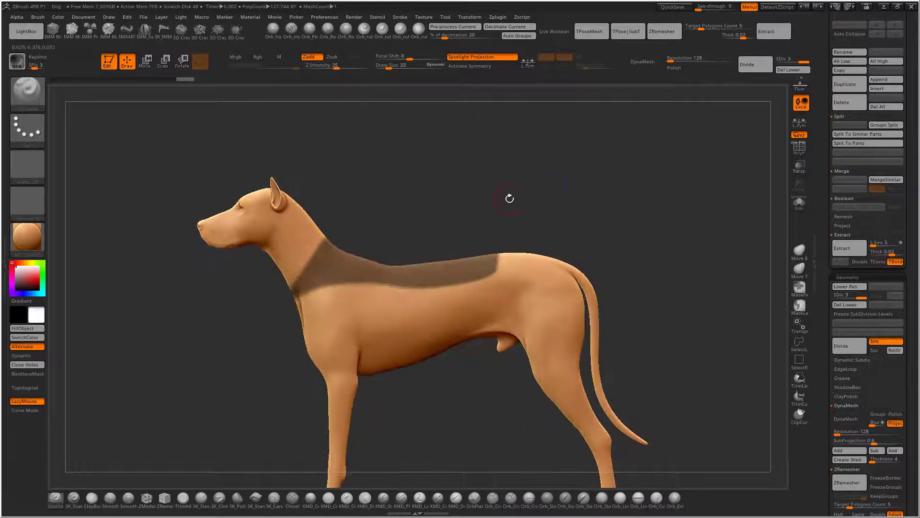
- Extract the masked area as a shell with thickness 0.02 and accept it as a new subtool
alt+drag(510, 198, 741, 218)
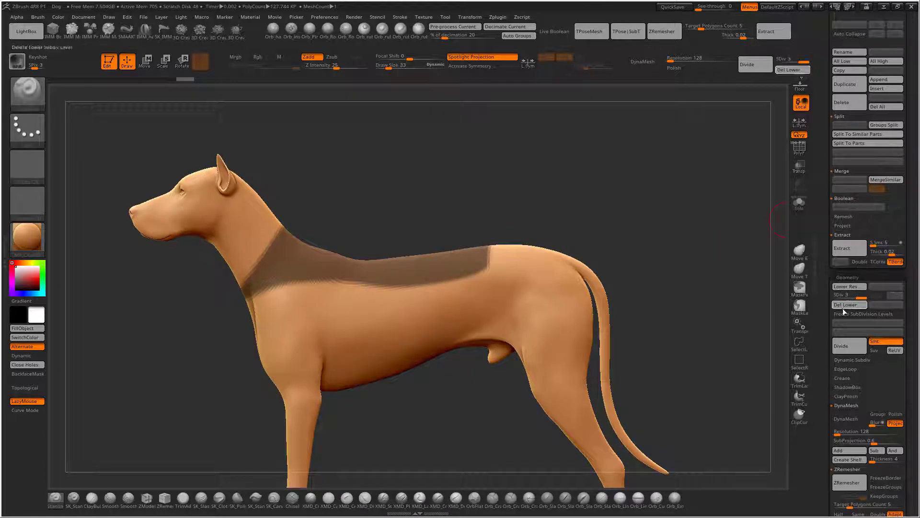
click(848, 252)
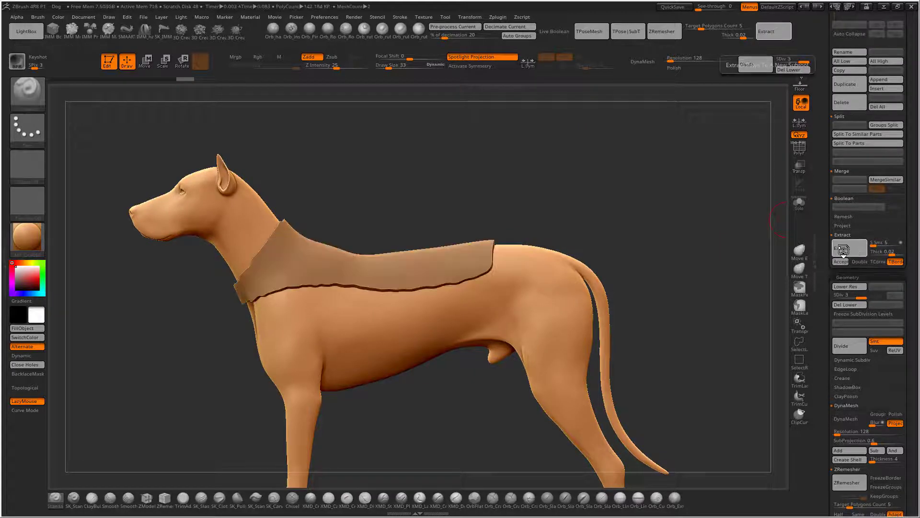
click(846, 265)
drag(721, 263, 748, 275)
scroll(837, 299, up, 5)
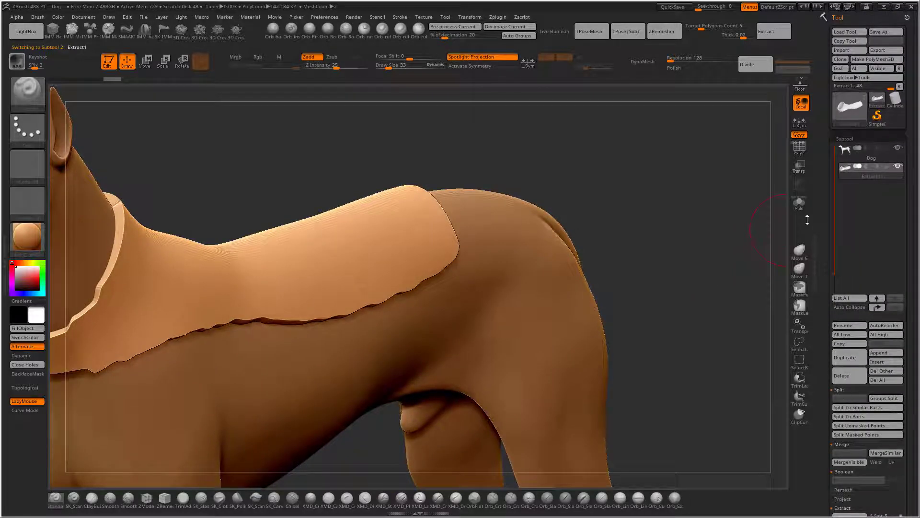
- Isolate the extracted shell from the dog and display its wireframe with polygroups
click(799, 147)
click(799, 202)
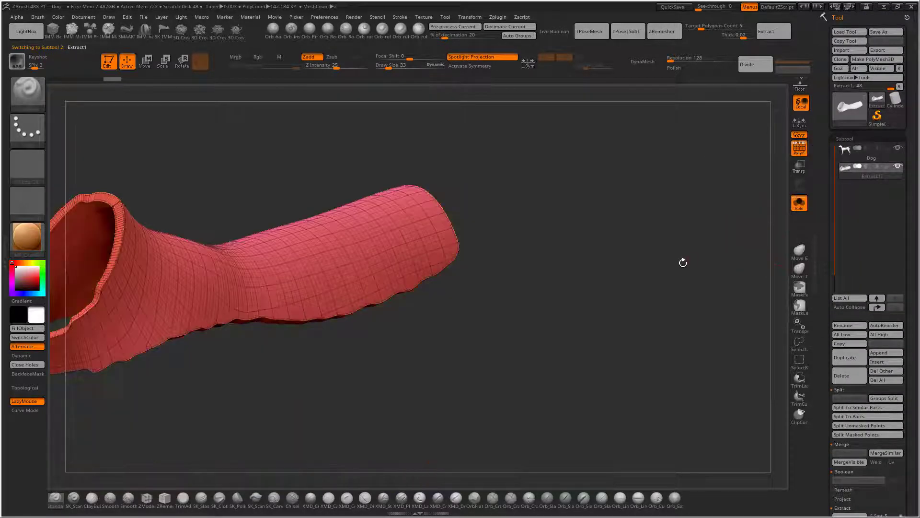
drag(682, 260, 712, 214)
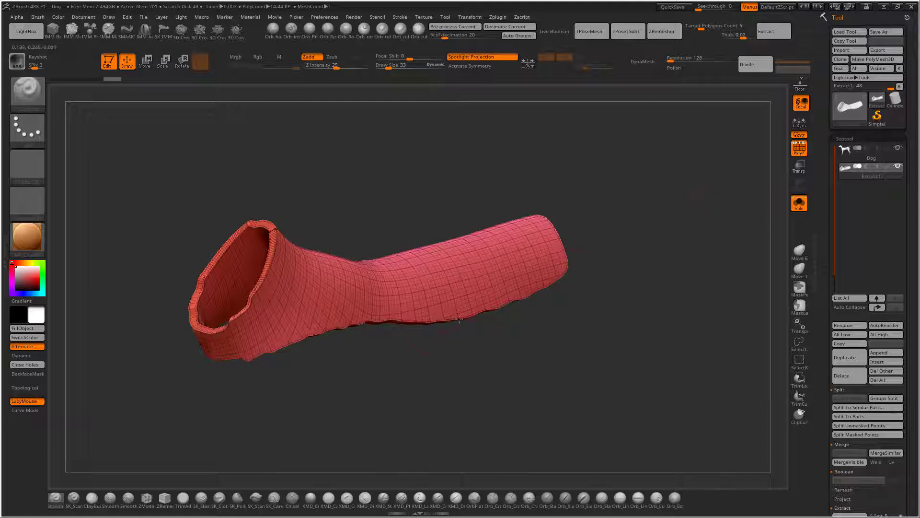
key(s)
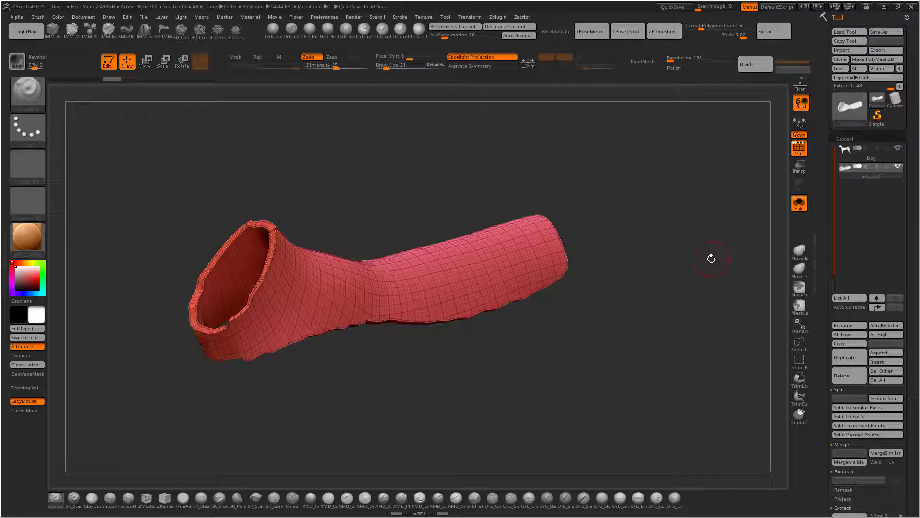
mouse_move(479, 366)
mouse_down()
mouse_move(450, 436)
mouse_move(543, 379)
mouse_move(484, 263)
mouse_move(657, 220)
mouse_move(662, 318)
mouse_move(643, 235)
mouse_move(453, 292)
mouse_move(623, 231)
mouse_move(609, 287)
mouse_move(546, 287)
mouse_move(652, 247)
mouse_move(643, 200)
mouse_up()
- Isolate the shell's outer surface polygroup, mask it and bring the rest of the shell back into view
key(ctrl+shift)
ctrl+shift+click(469, 286)
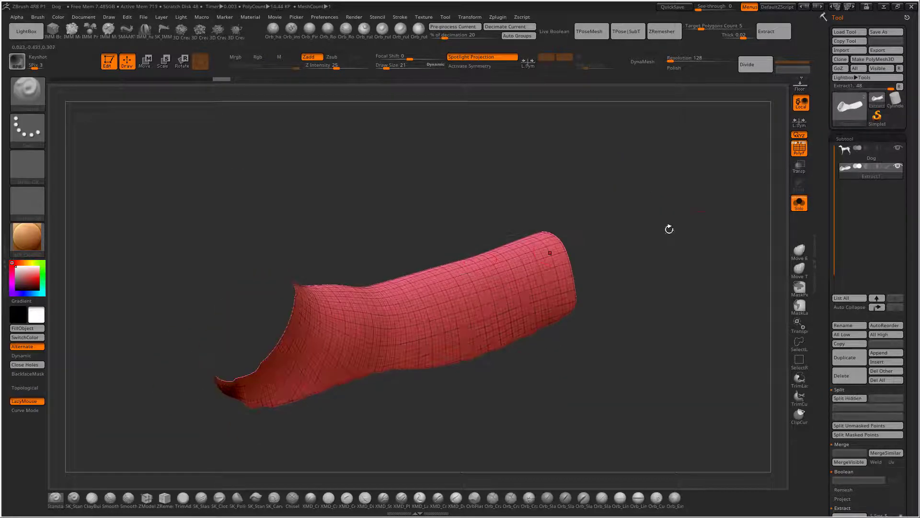
drag(669, 229, 749, 285)
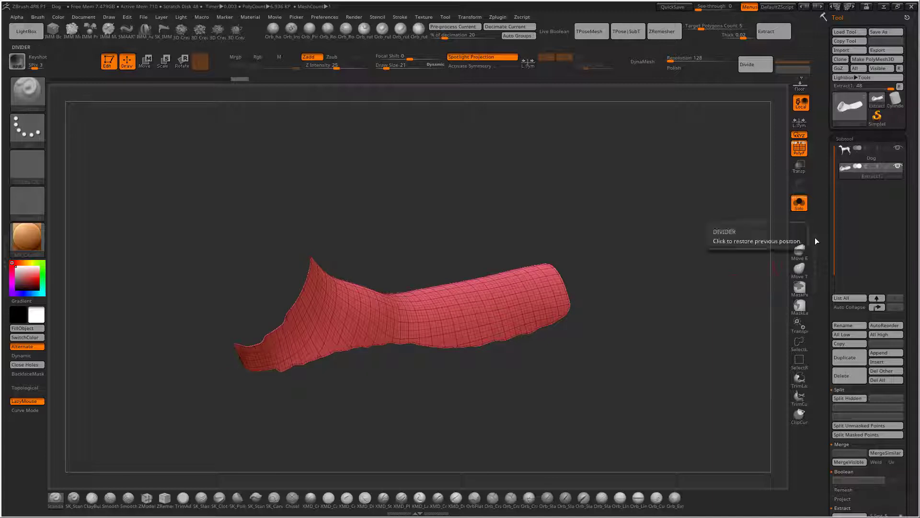
drag(618, 365, 582, 329)
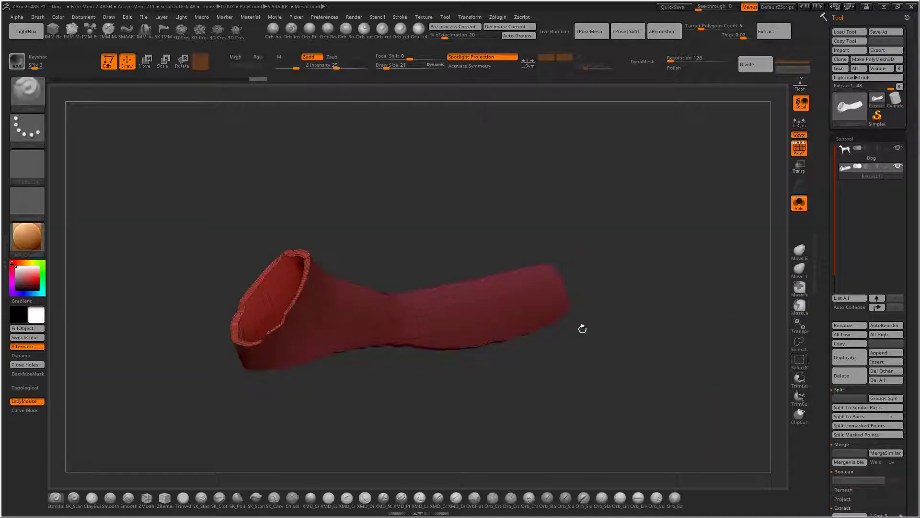
- Split the masked outer surface from the shell and delete that piece
scroll(839, 389, down, 3)
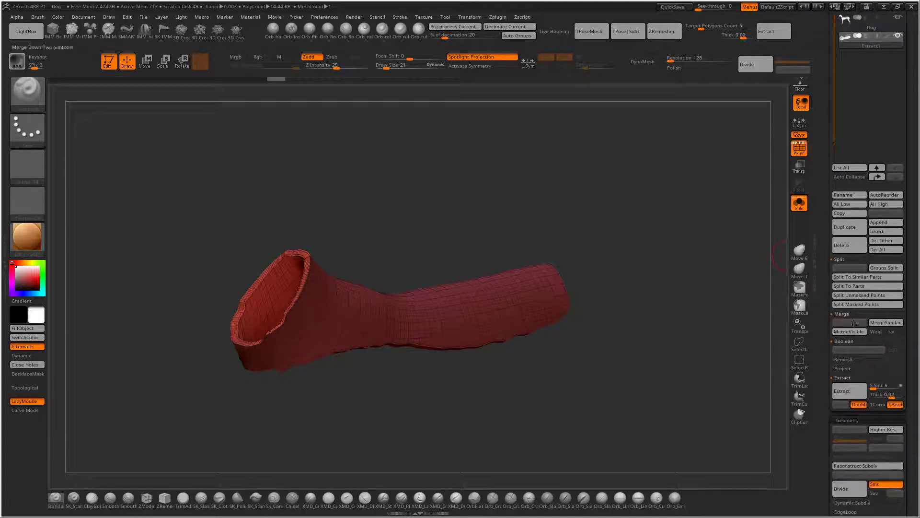
click(847, 305)
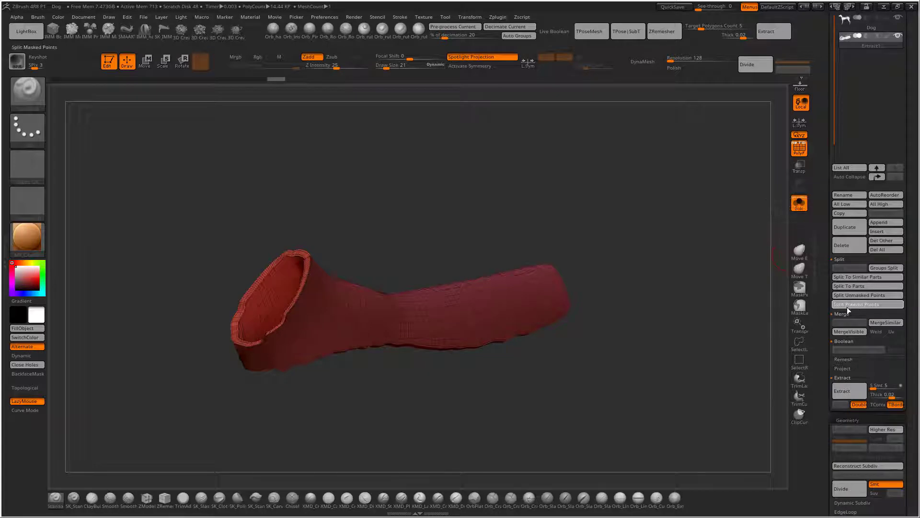
drag(720, 346, 673, 337)
click(843, 245)
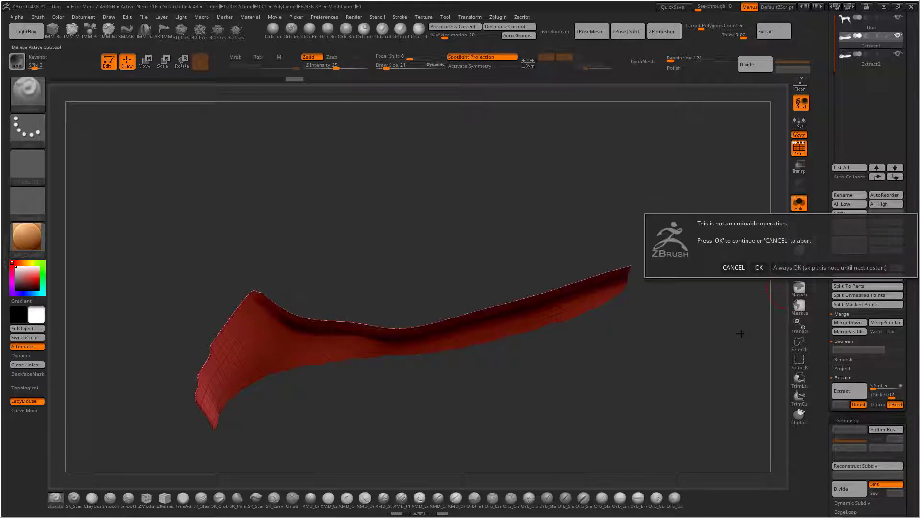
click(759, 267)
- Isolate and mask the shell's rim polygroup, then bring the rest of the shell back into view
drag(727, 353, 766, 388)
ctrl+shift+click(405, 325)
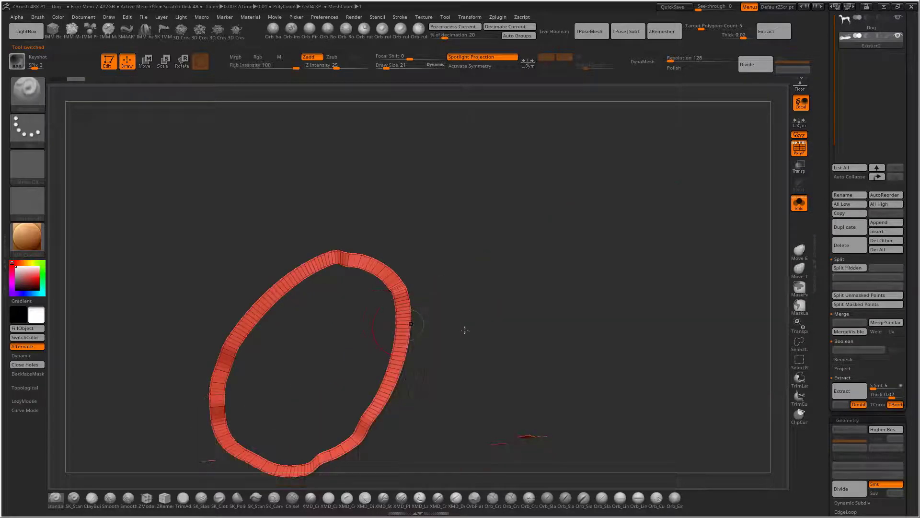
drag(657, 300, 674, 285)
ctrl+shift+click(674, 285)
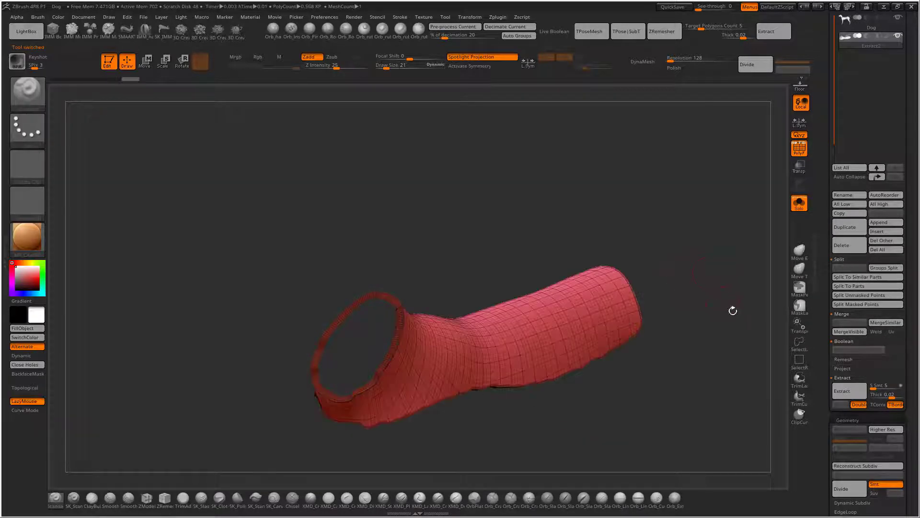
- Split the masked rim from the shell and delete it, keeping only the single surface
drag(729, 308, 766, 222)
click(866, 305)
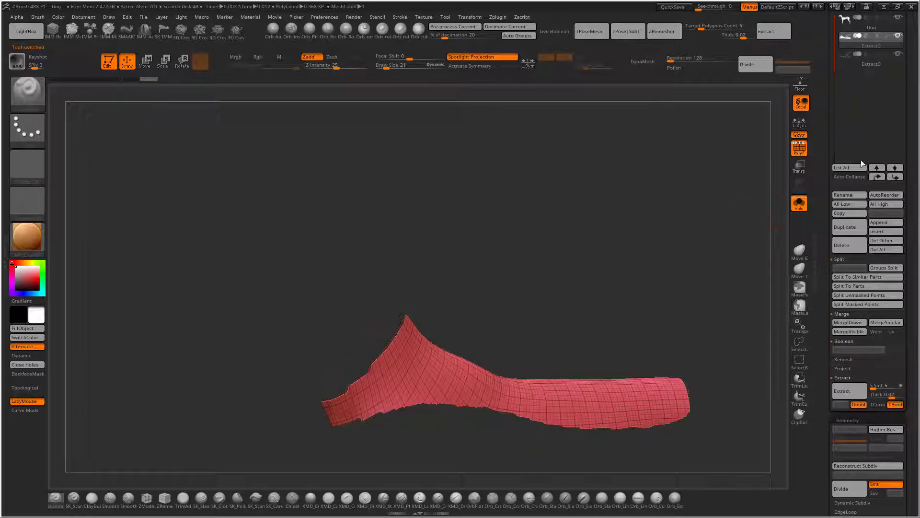
click(876, 65)
drag(714, 211, 556, 226)
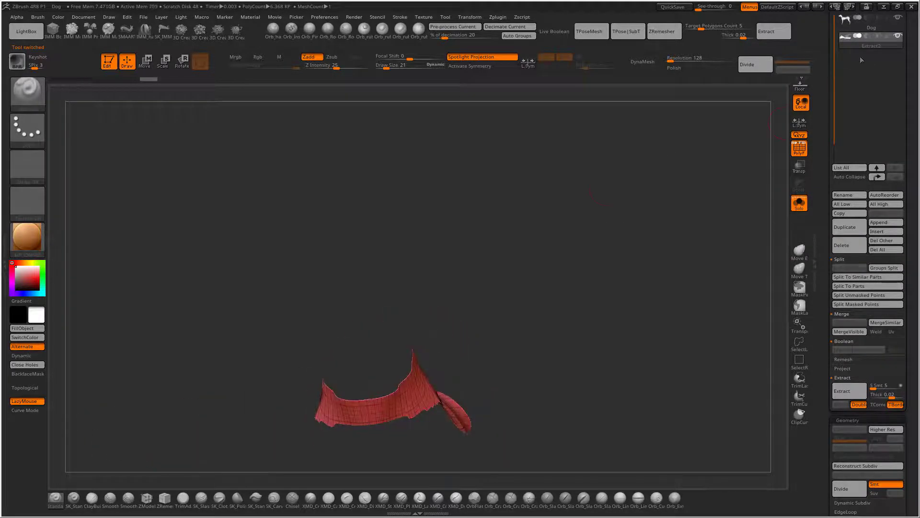
- Bring the dog back into view and inspect how the single-layer garment surface sits on its back
click(799, 205)
drag(723, 222, 733, 142)
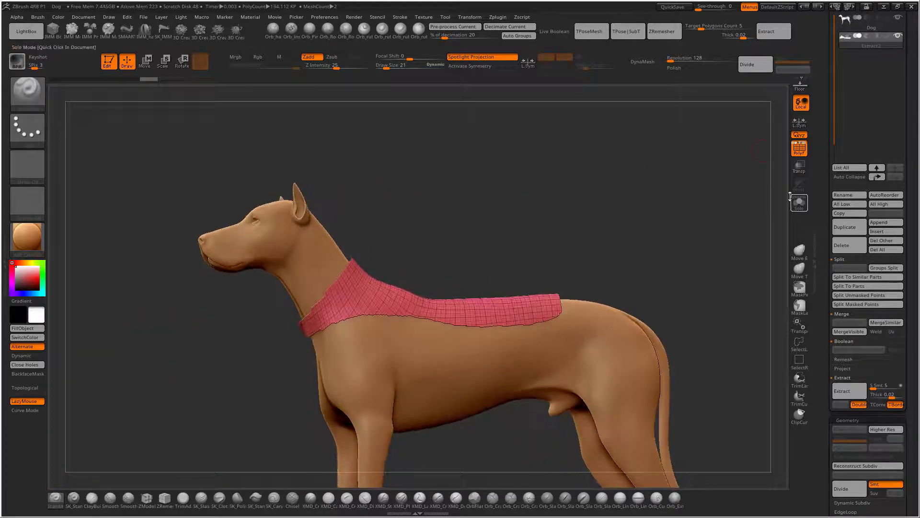
drag(690, 249, 700, 239)
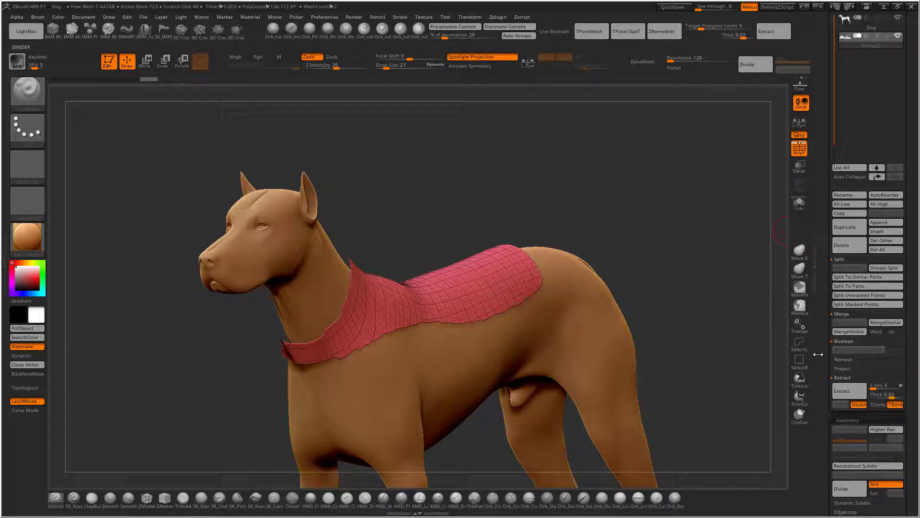
scroll(825, 362, down, 10)
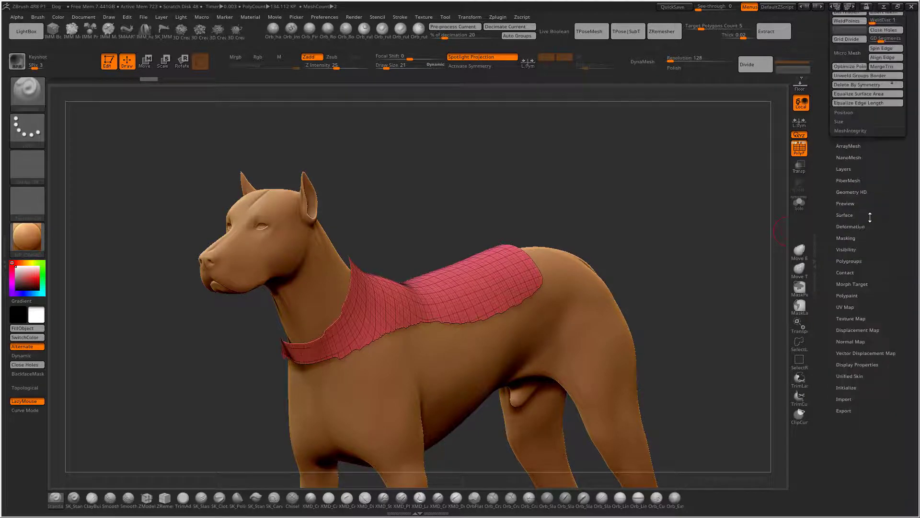
- Isolate the garment surface again and turn on double-sided display so its inner faces are rendered
click(799, 202)
drag(780, 219, 583, 299)
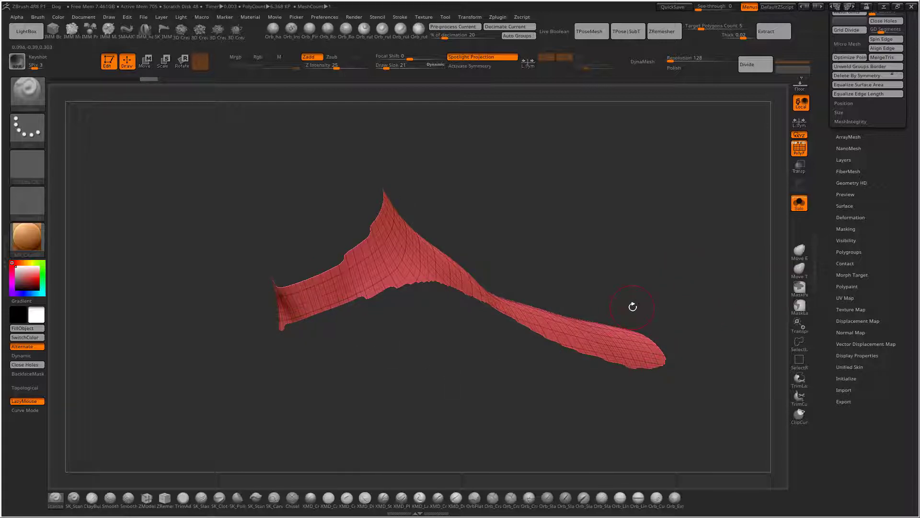
drag(589, 265, 529, 279)
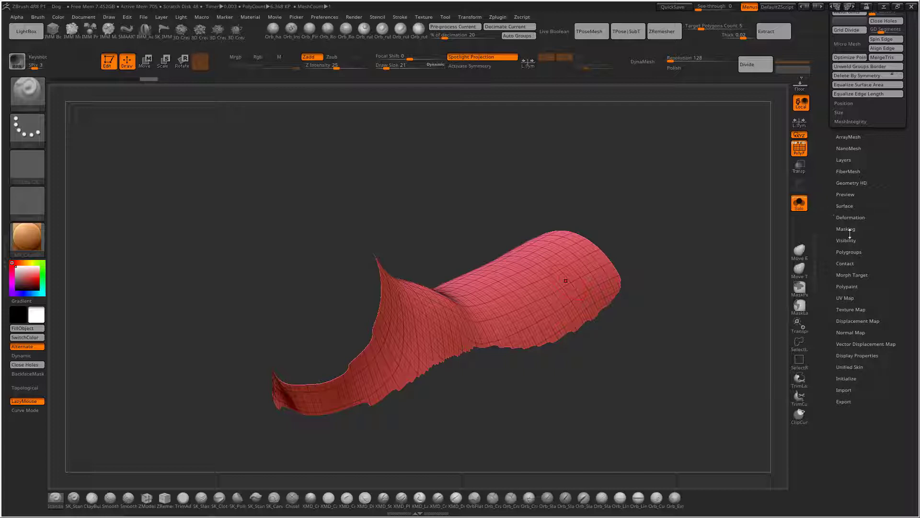
scroll(837, 207, up, 3)
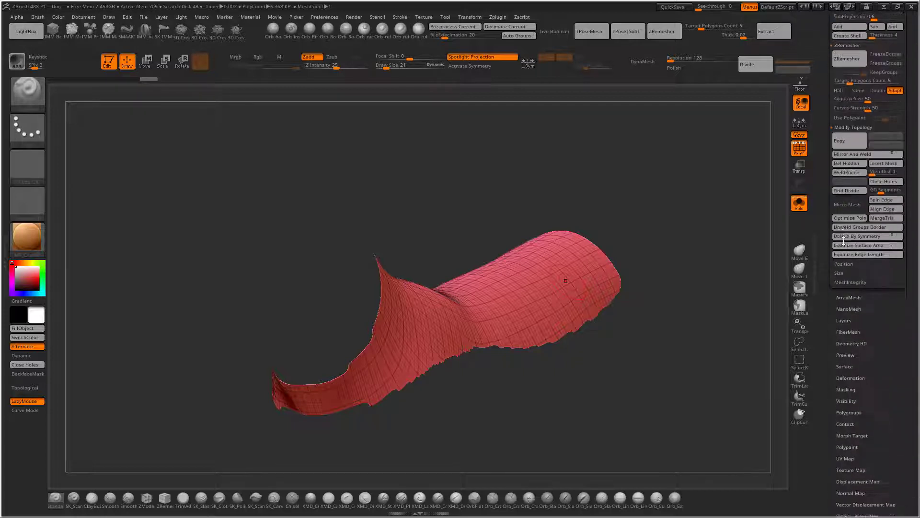
scroll(855, 193, down, 5)
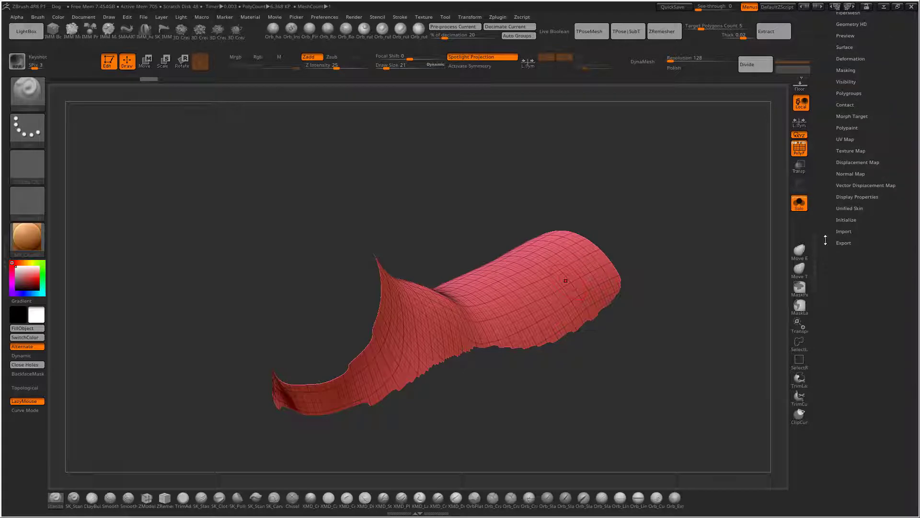
click(861, 197)
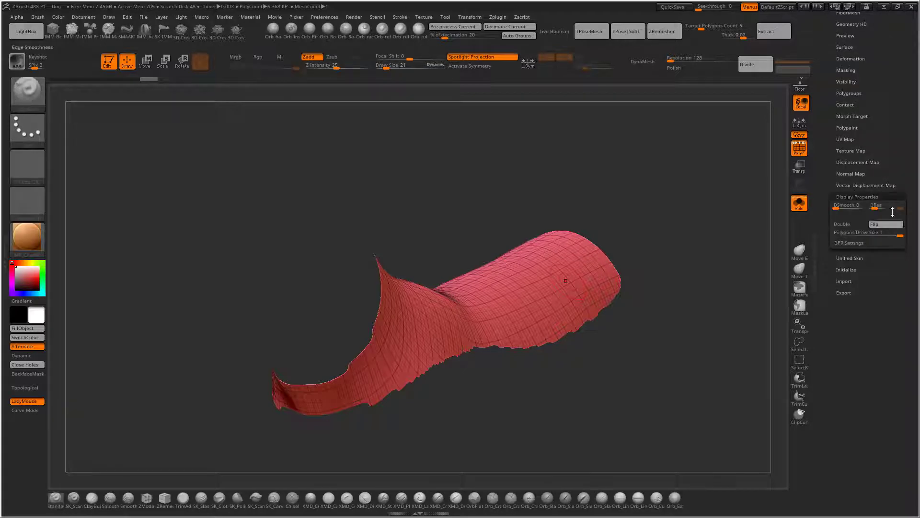
click(846, 225)
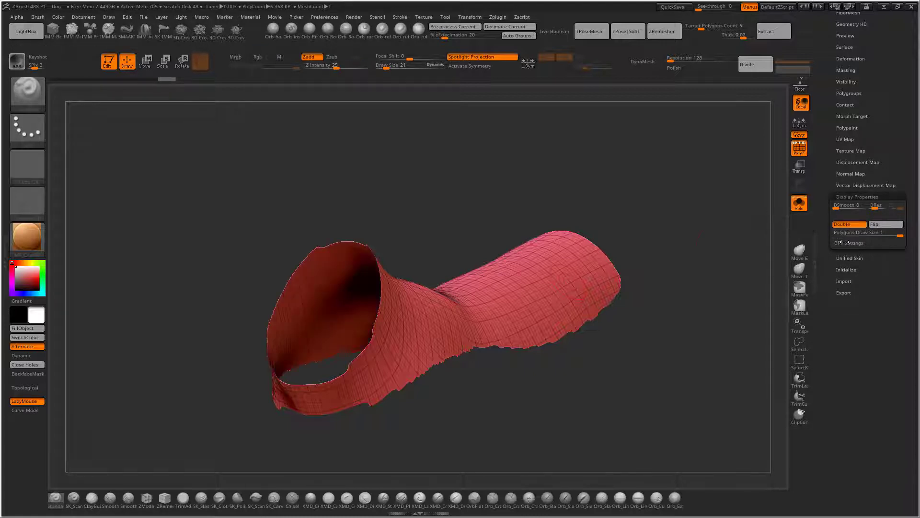
drag(719, 246, 829, 195)
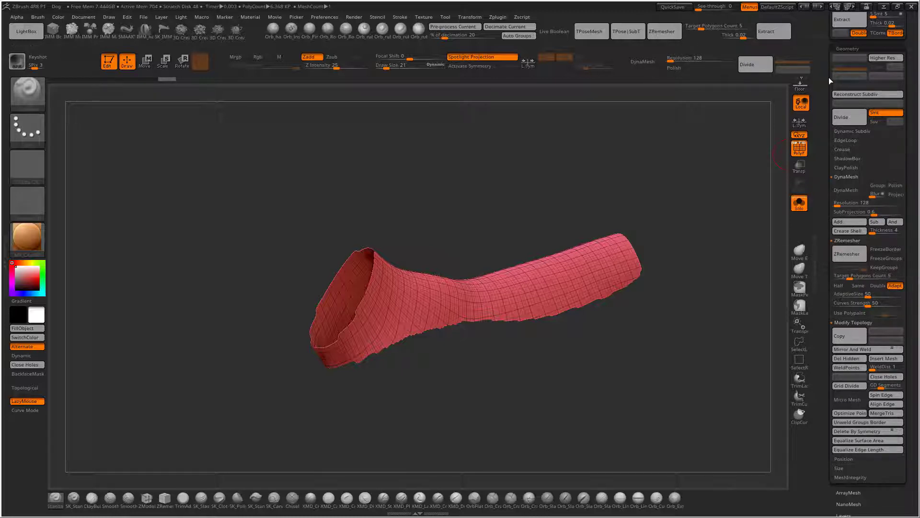
- Set the target polygon count to 1 and remesh the garment with ZRemesher
click(867, 276)
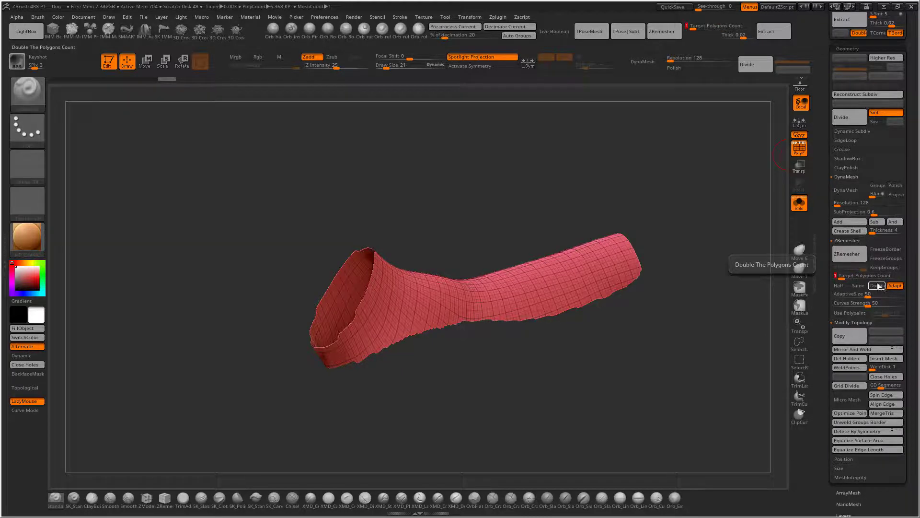
click(844, 257)
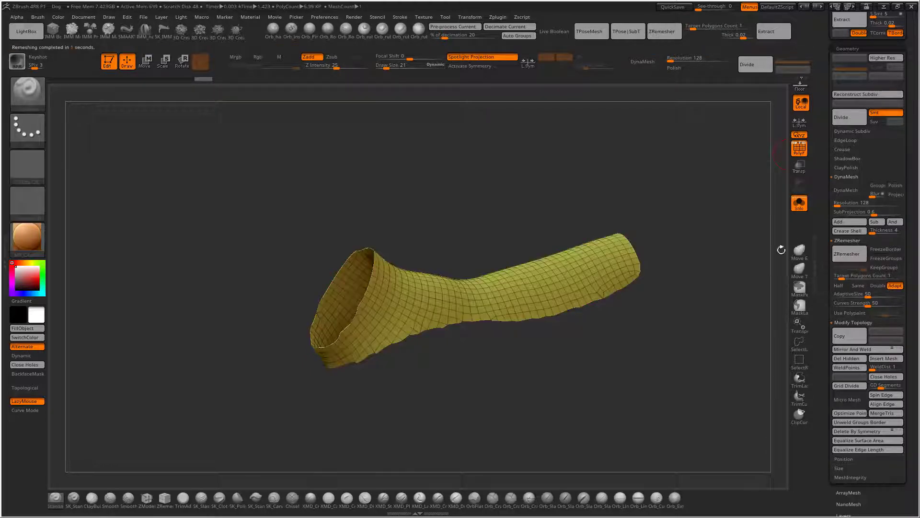
drag(781, 250, 680, 292)
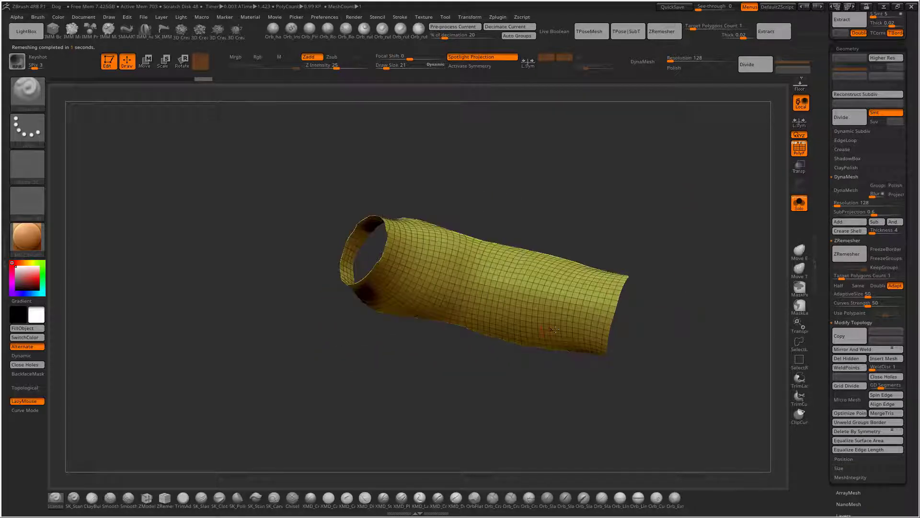
- Activate X symmetry and run ZRemesher on the garment again
key(x)
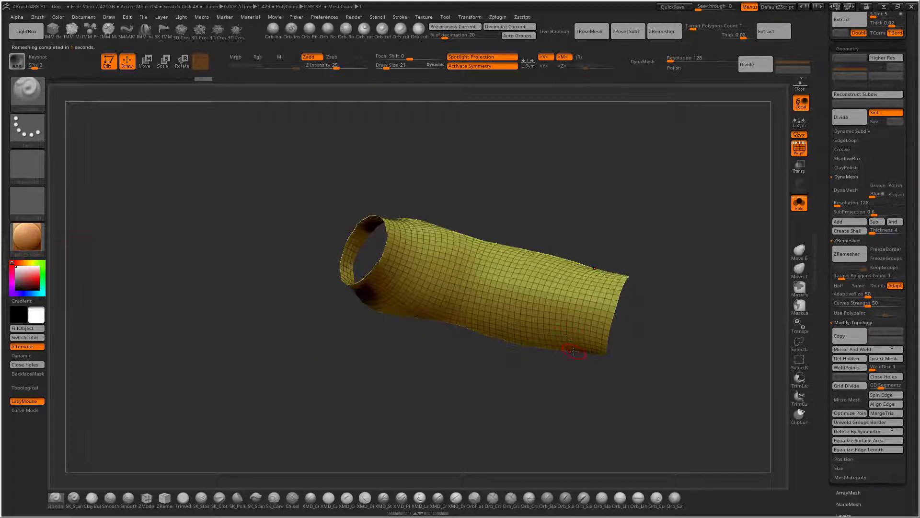
click(843, 256)
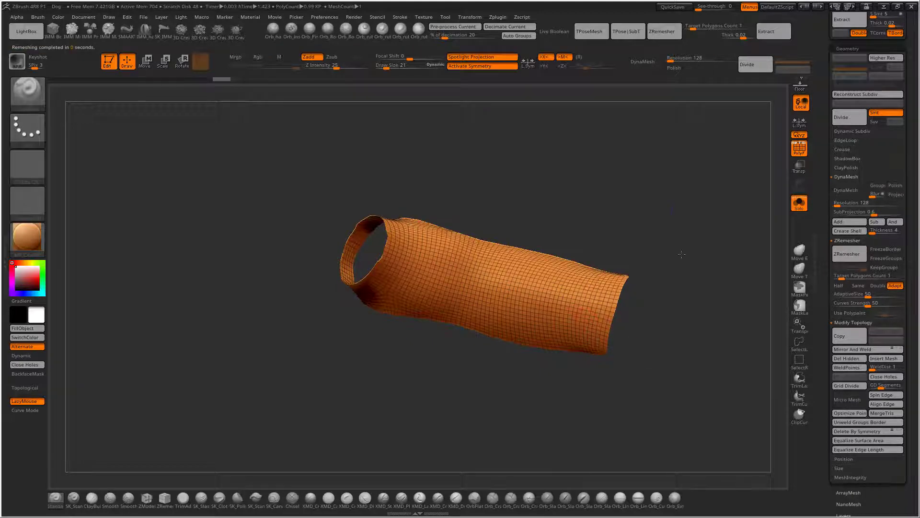
drag(682, 254, 745, 211)
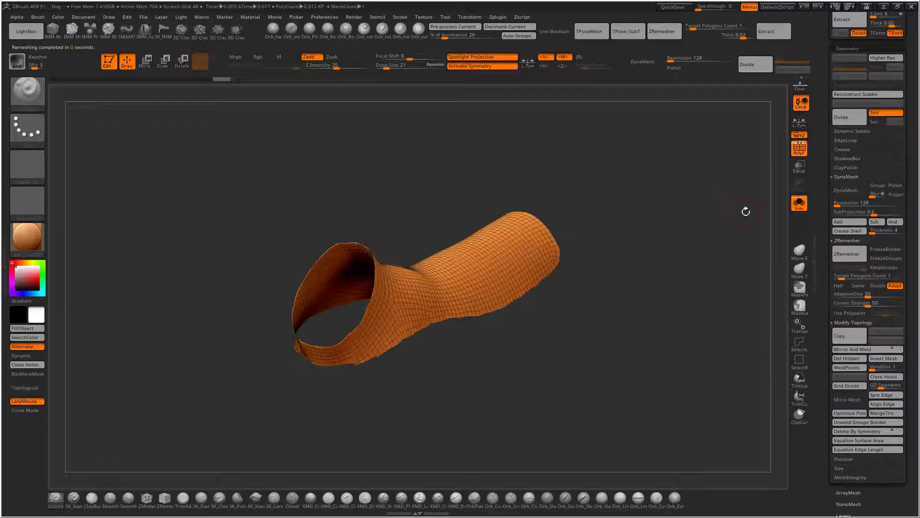
- Replace the adaptive remesh option with Half and ZRemesh repeatedly to reduce the garment to a very coarse mesh
click(894, 286)
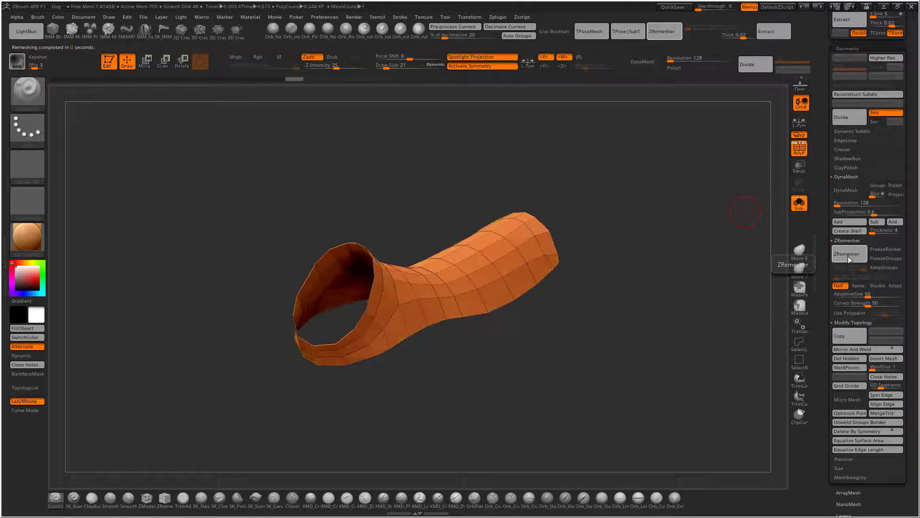
drag(695, 269, 655, 216)
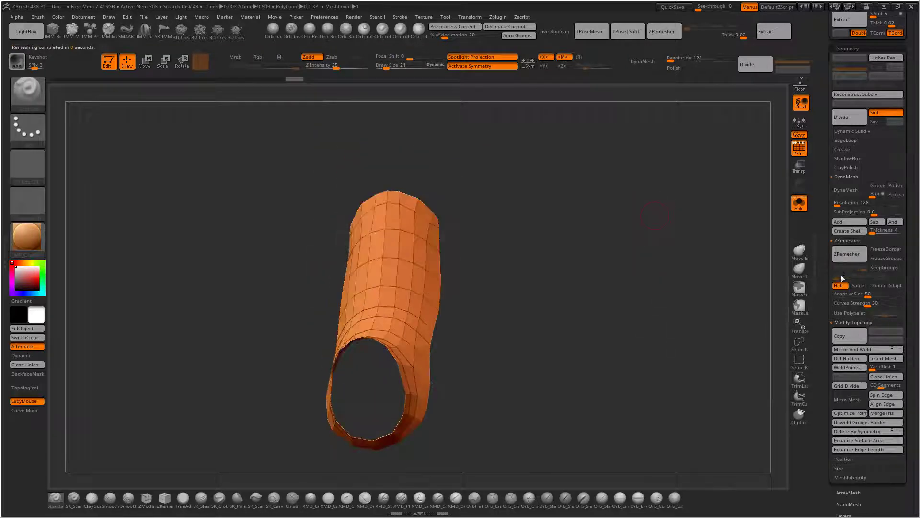
drag(618, 304, 716, 228)
- Hide the wireframe, show the dog with the garment, and choose the Move brush with an enlarged draw size
click(806, 152)
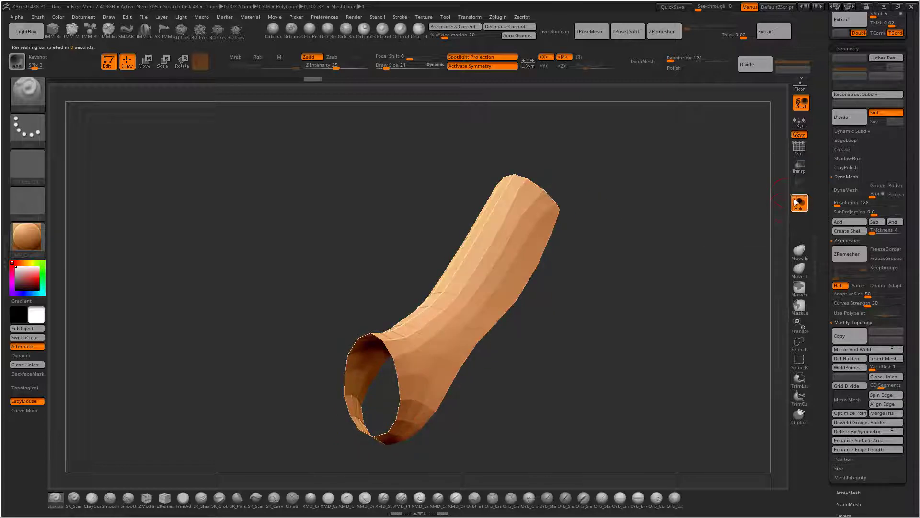
click(796, 202)
shift+drag(760, 160, 741, 135)
key(s)
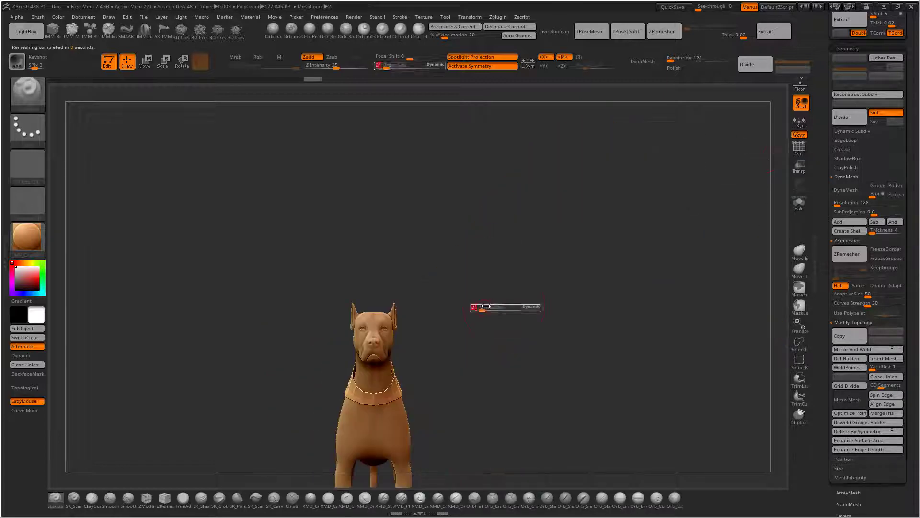
drag(486, 306, 505, 307)
drag(533, 293, 522, 306)
key(b)
key(m)
key(v)
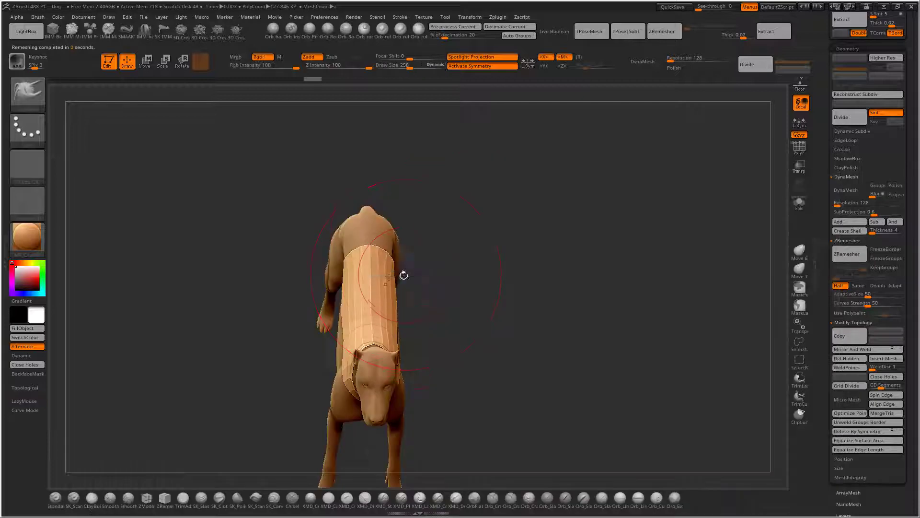
- Pull the rear part of the garment up off the dog's back with a large symmetrical Move brush
key(x)
key(x)
mouse_move(392, 271)
mouse_down()
mouse_move(410, 269)
mouse_move(433, 241)
mouse_up()
key(s)
mouse_move(413, 307)
mouse_down()
mouse_move(419, 325)
mouse_move(479, 217)
mouse_move(435, 301)
mouse_move(452, 302)
mouse_up()
key(s)
drag(412, 308, 421, 308)
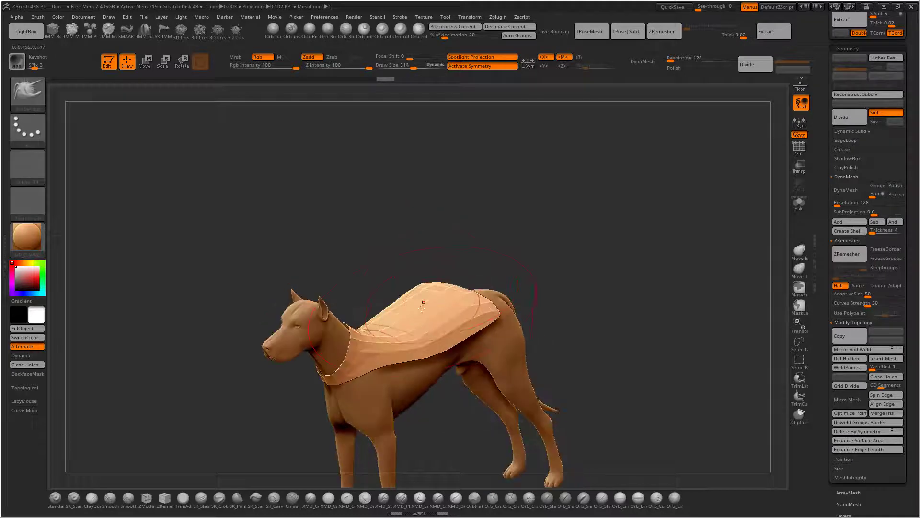
- Try to widen the garment by pulling its sides and rear outward with differently sized Move brush strokes
mouse_move(384, 235)
mouse_down()
mouse_move(497, 249)
mouse_move(492, 271)
mouse_move(538, 266)
mouse_up()
key(s)
drag(500, 297, 400, 293)
key(s)
drag(565, 218, 589, 238)
drag(587, 242, 506, 258)
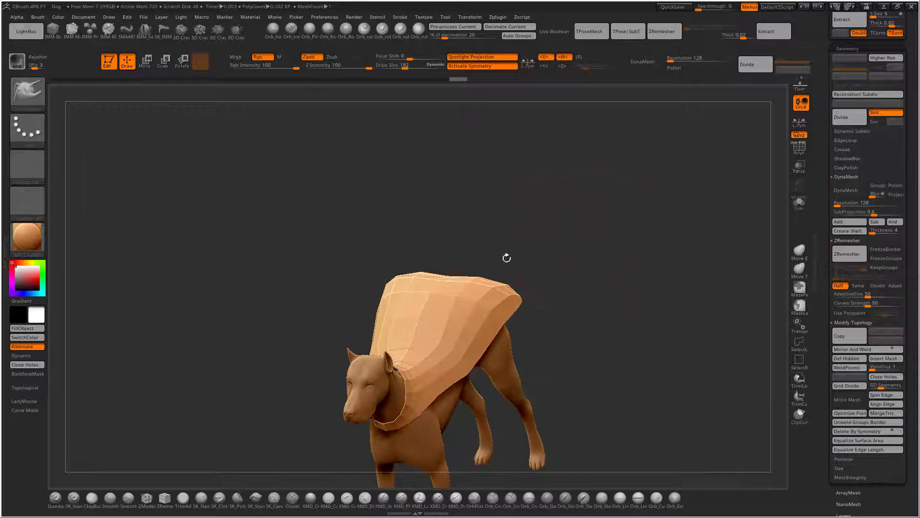
drag(451, 266, 449, 265)
key(s)
drag(436, 277, 433, 277)
drag(508, 254, 528, 232)
- Undo the last six shaping strokes on the garment
key(ctrl+z)
key(ctrl+z)
key(ctrl+z)
key(ctrl+z)
key(ctrl+z)
key(ctrl+z)
- Reshape the garment symmetrically into a billowing cape by moving its neckline, back and sides with varied brush sizes
key(s)
drag(372, 333, 356, 337)
key(s)
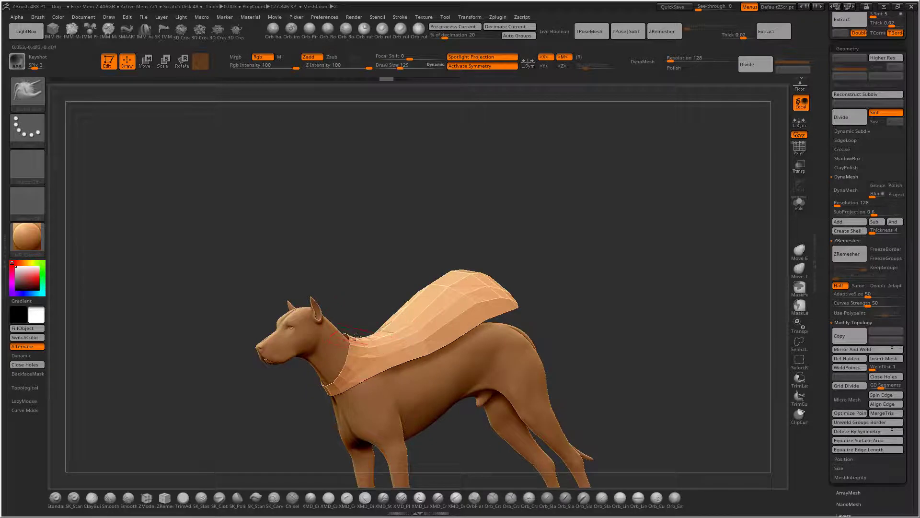
mouse_move(604, 225)
mouse_down()
mouse_move(618, 214)
mouse_move(618, 247)
mouse_move(629, 187)
mouse_move(492, 278)
mouse_up()
key(s)
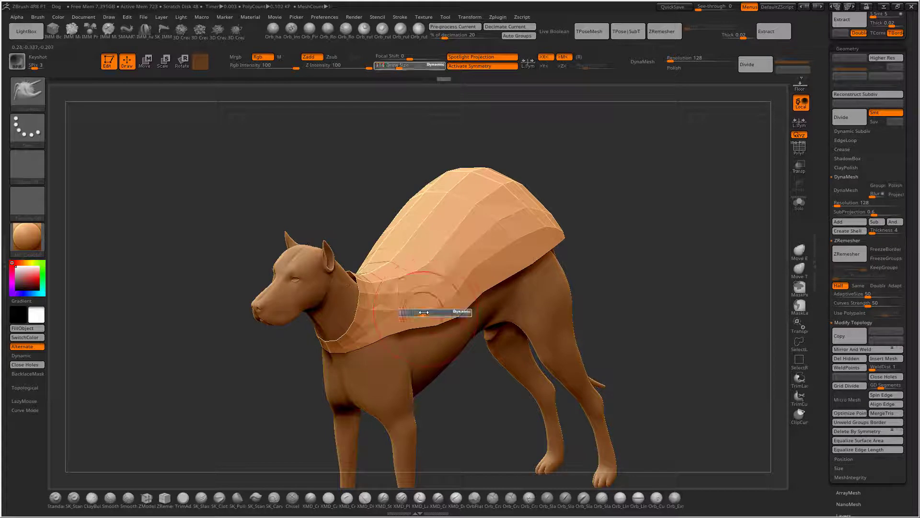
drag(701, 211, 655, 209)
key(s)
drag(487, 282, 487, 282)
drag(665, 215, 722, 211)
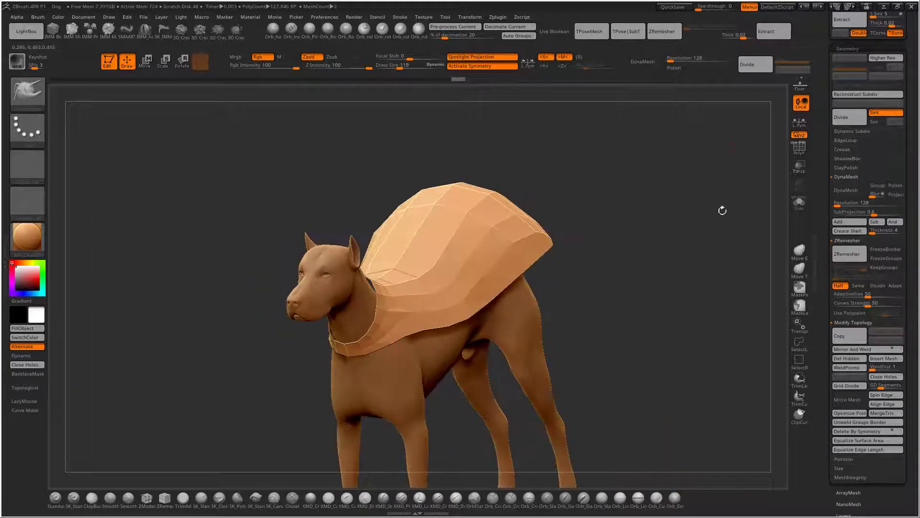
- Subdivide the coarse cape mesh up to subdivision level 5
click(848, 119)
click(848, 121)
click(848, 120)
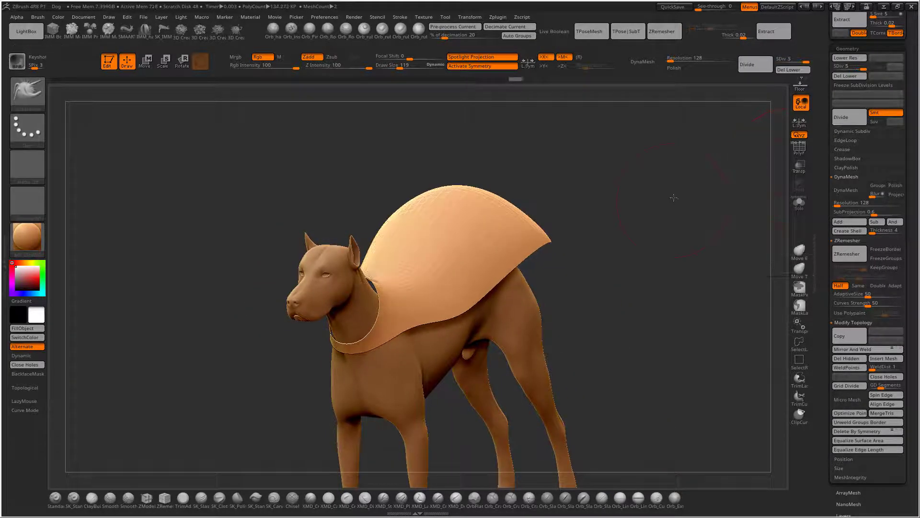
- Turn off symmetry and bend the cape's rear end with the Move brush so it drapes unevenly over the back
key(s)
mouse_move(672, 197)
alt+mouse_down()
mouse_move(684, 197)
mouse_move(679, 164)
mouse_move(687, 186)
alt+mouse_up()
key(s)
drag(692, 177, 689, 203)
key(x)
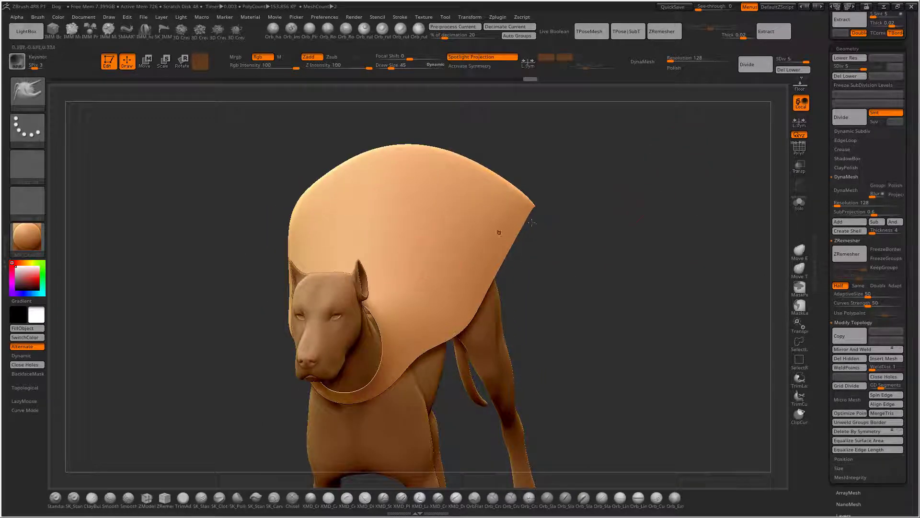
key(s)
mouse_move(535, 229)
mouse_down()
mouse_move(550, 229)
mouse_move(505, 218)
mouse_up()
mouse_move(620, 171)
mouse_down()
mouse_move(589, 180)
mouse_move(594, 192)
mouse_move(623, 183)
mouse_up()
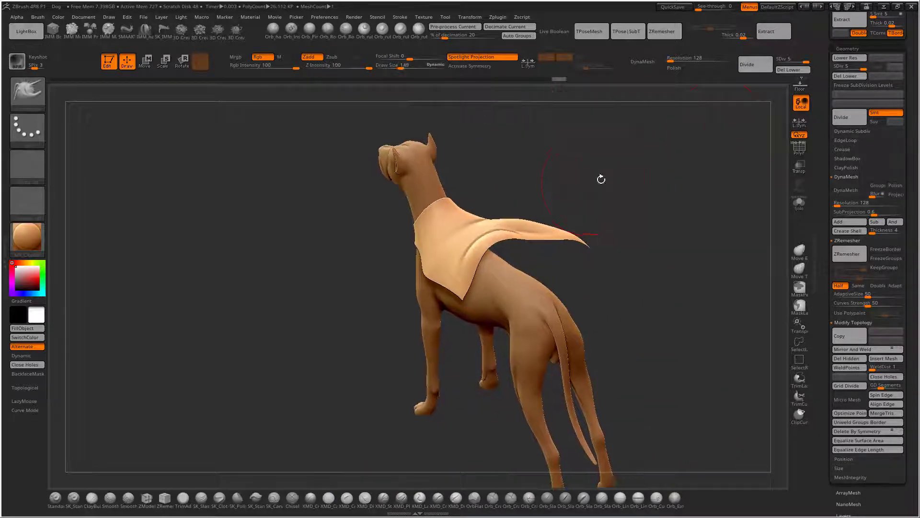
- Adjust the drape of the cape's sides, neckline and rear corners with the Move brush at several brush sizes
key(s)
mouse_move(600, 179)
mouse_down()
mouse_move(539, 207)
mouse_move(556, 205)
mouse_up()
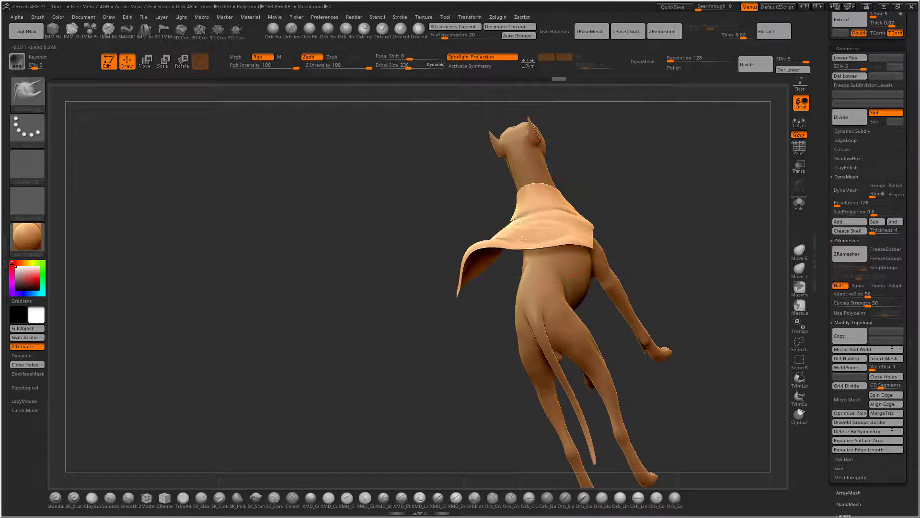
key(s)
drag(624, 215, 607, 203)
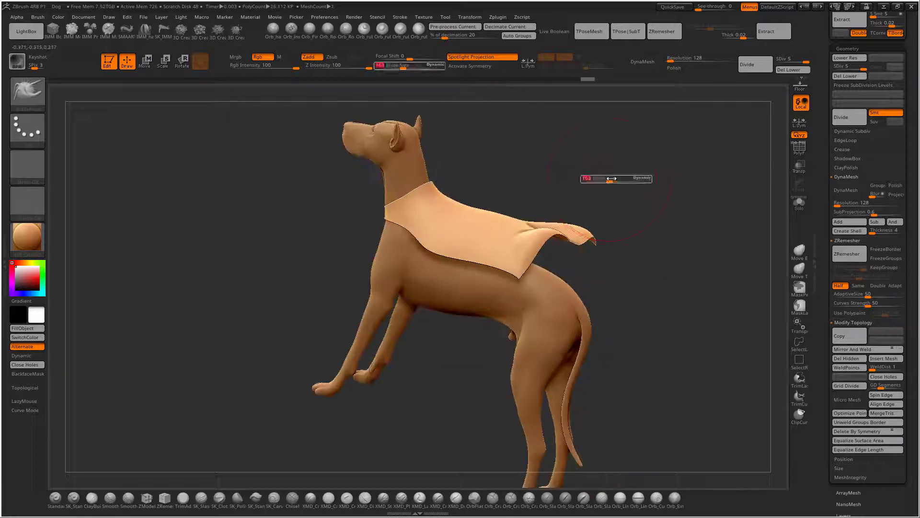
drag(611, 178, 605, 178)
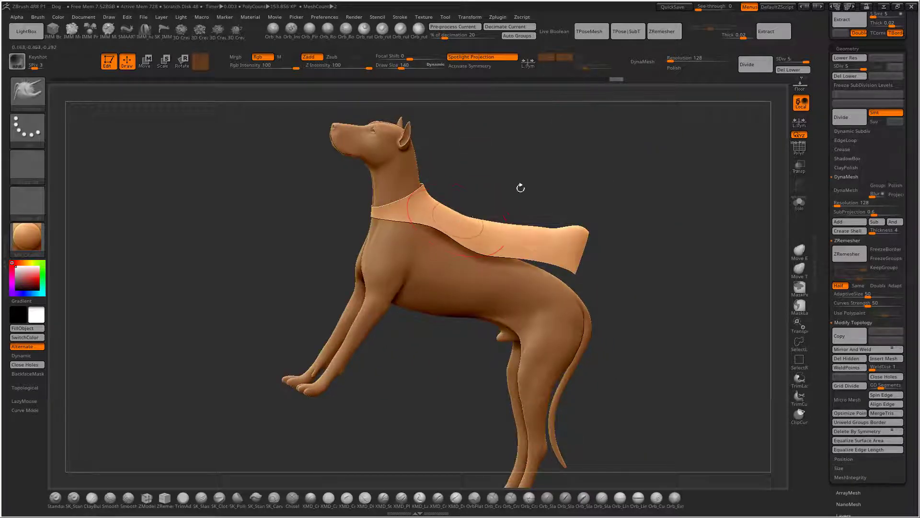
- Sculpt the first long folds running from the cape's rear edge to the neckline with the SK_Cloth brush, smoothing where needed
drag(521, 188, 654, 161)
click(223, 497)
key(s)
key(s)
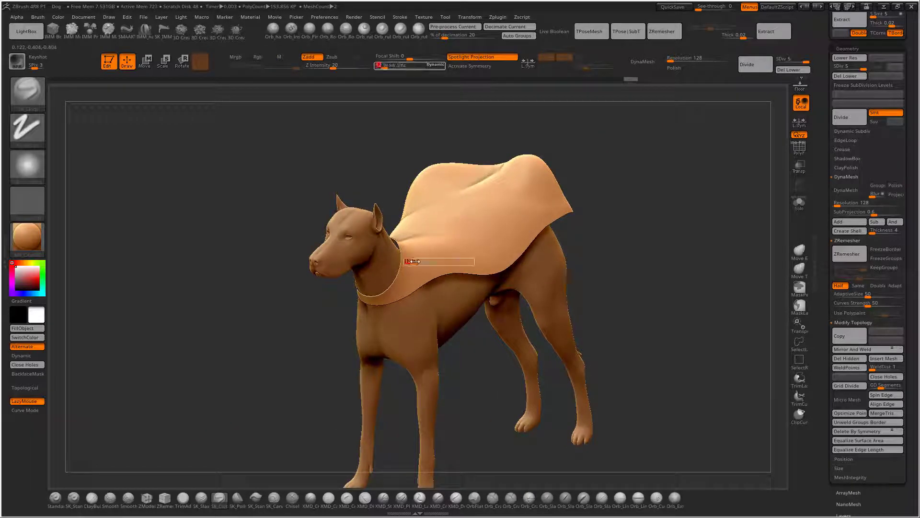
drag(608, 150, 551, 172)
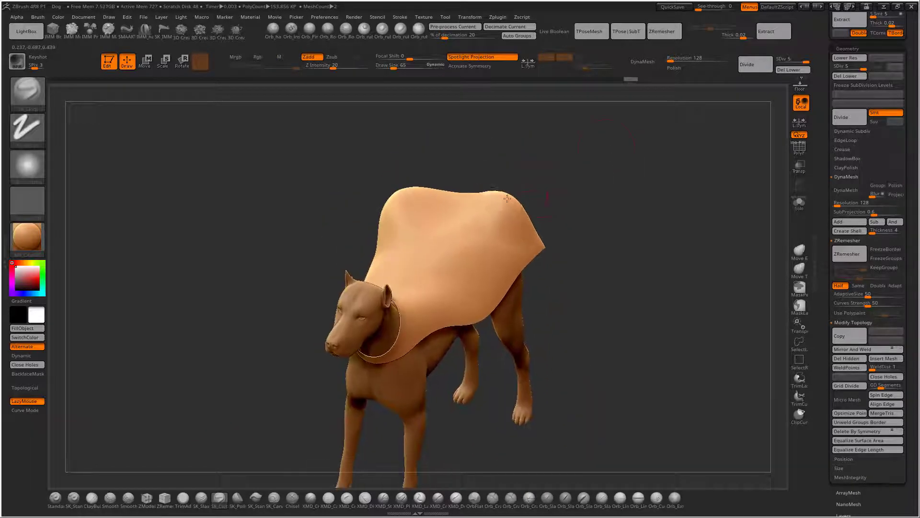
key([)
key(s)
drag(533, 209, 586, 197)
shift+drag(401, 281, 372, 290)
drag(580, 193, 370, 315)
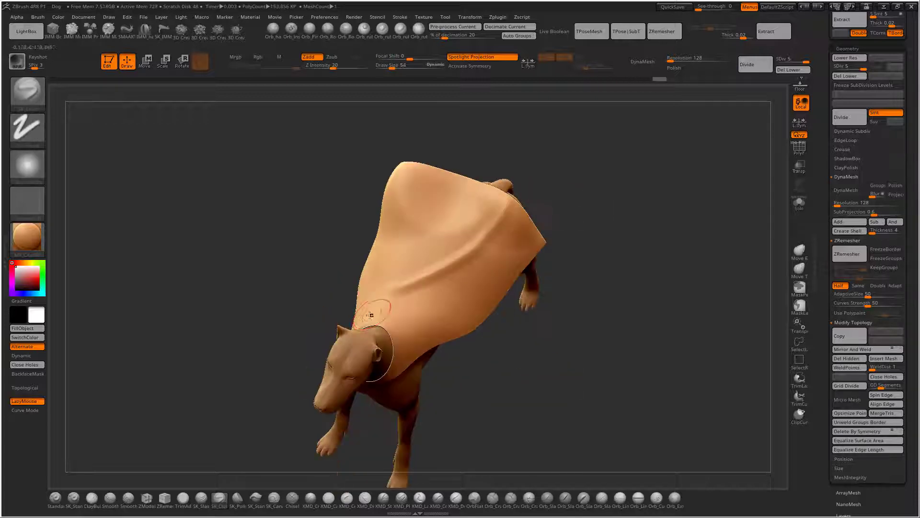
- Add more flowing folds across the back and both sides of the cape with a smaller SK_Cloth brush
mouse_move(419, 299)
mouse_down()
mouse_move(514, 227)
mouse_move(393, 295)
mouse_up()
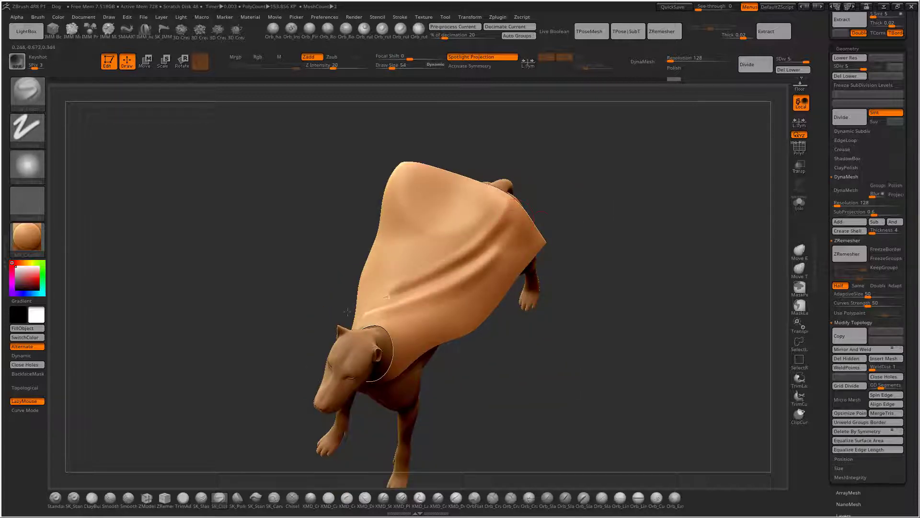
mouse_move(346, 269)
mouse_down()
mouse_move(518, 234)
mouse_move(489, 271)
mouse_move(403, 330)
mouse_up()
drag(454, 307, 534, 250)
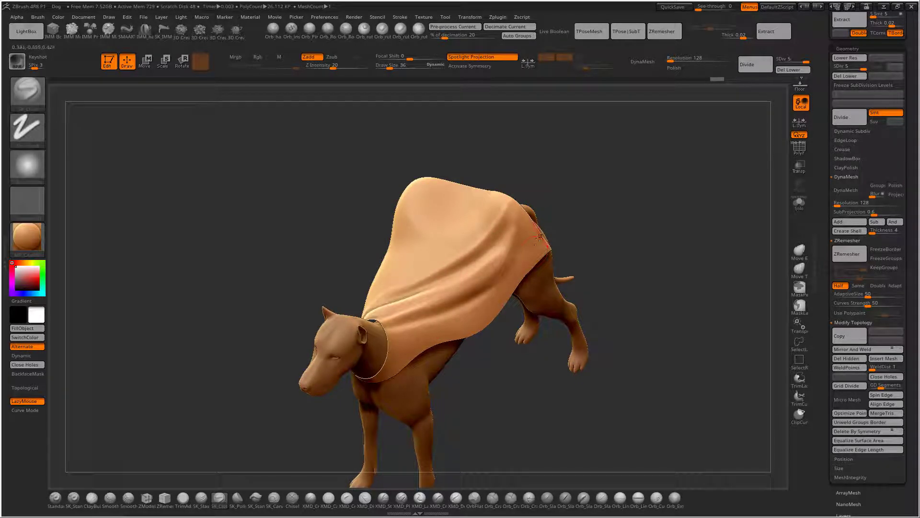
drag(505, 298, 403, 331)
mouse_move(575, 345)
mouse_down()
mouse_move(627, 238)
mouse_move(440, 321)
mouse_move(484, 199)
mouse_move(472, 273)
mouse_move(532, 206)
mouse_move(498, 222)
mouse_move(490, 256)
mouse_up()
mouse_move(571, 225)
mouse_down()
mouse_move(548, 174)
mouse_move(545, 214)
mouse_up()
key(s)
mouse_move(453, 224)
mouse_down()
mouse_move(444, 224)
mouse_move(405, 307)
mouse_move(386, 369)
mouse_move(426, 196)
mouse_move(392, 279)
mouse_up()
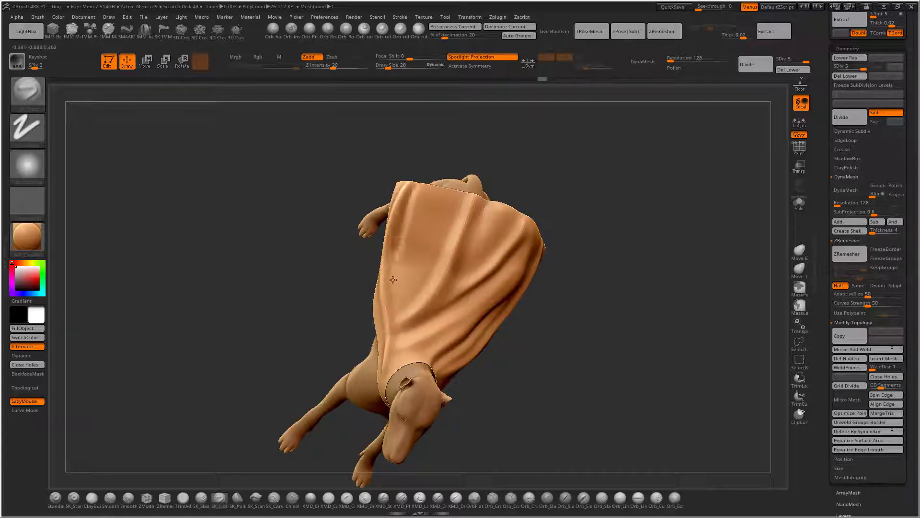
- Smooth the folds on the cape's back and subdivide the mesh up to subdivision level 7
key(shift)
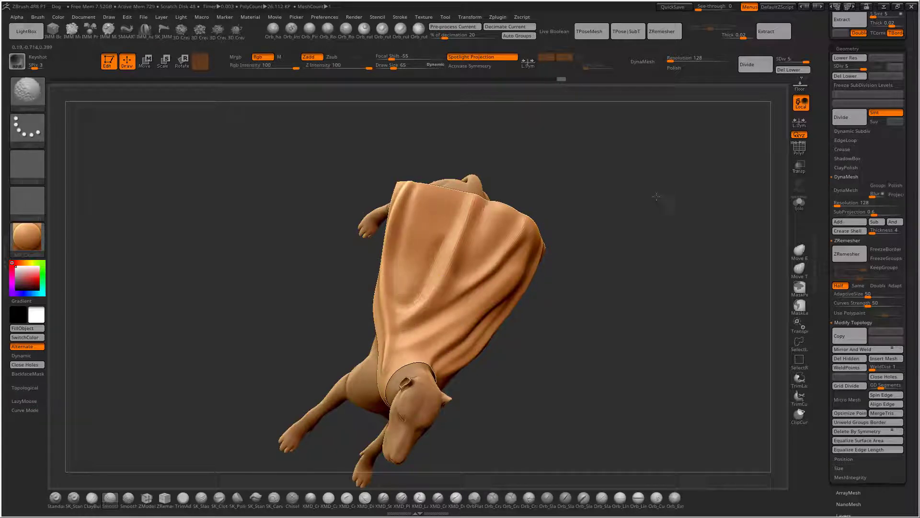
mouse_move(656, 197)
mouse_down()
mouse_move(599, 181)
mouse_move(822, 149)
mouse_move(685, 211)
mouse_move(688, 197)
mouse_up()
key(s)
click(847, 125)
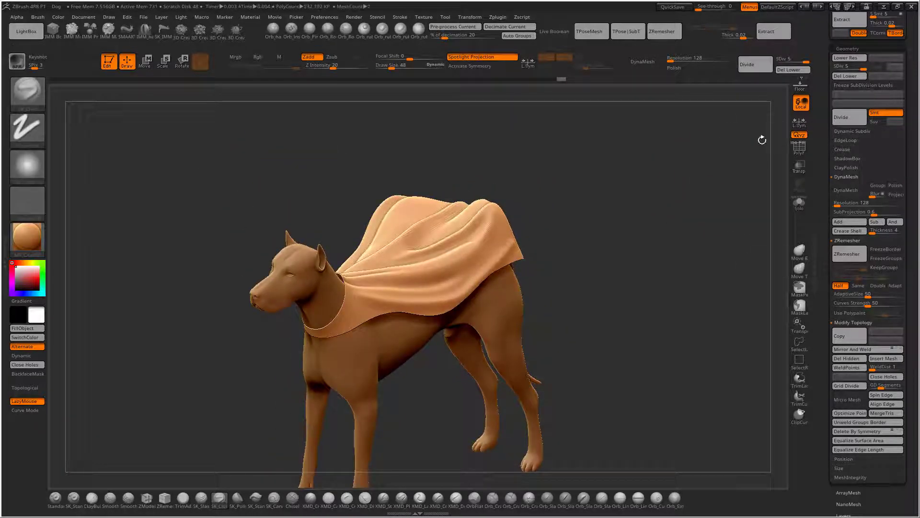
click(846, 123)
drag(767, 144, 679, 188)
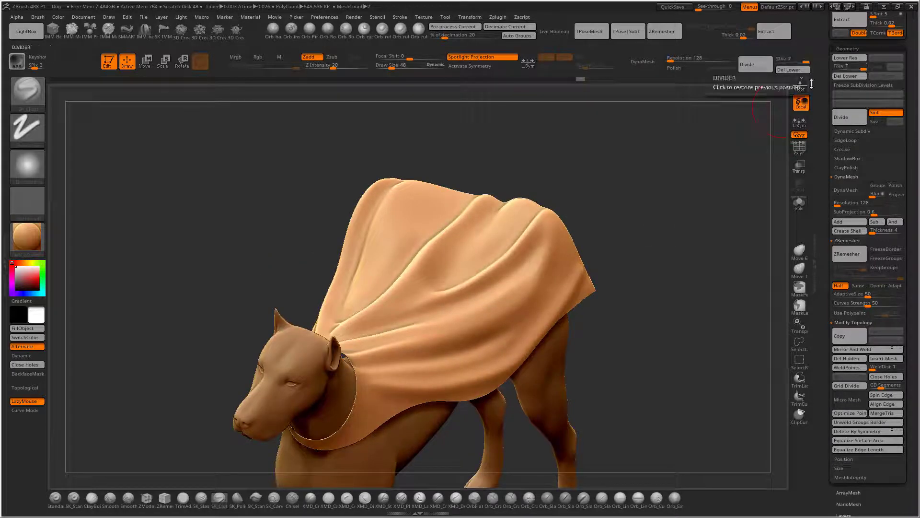
- Carve creases around the pocket-shaped folds near the cape's rear edge with the SK_Slash brush and soften them by smoothing
click(201, 498)
drag(594, 168, 599, 199)
key(s)
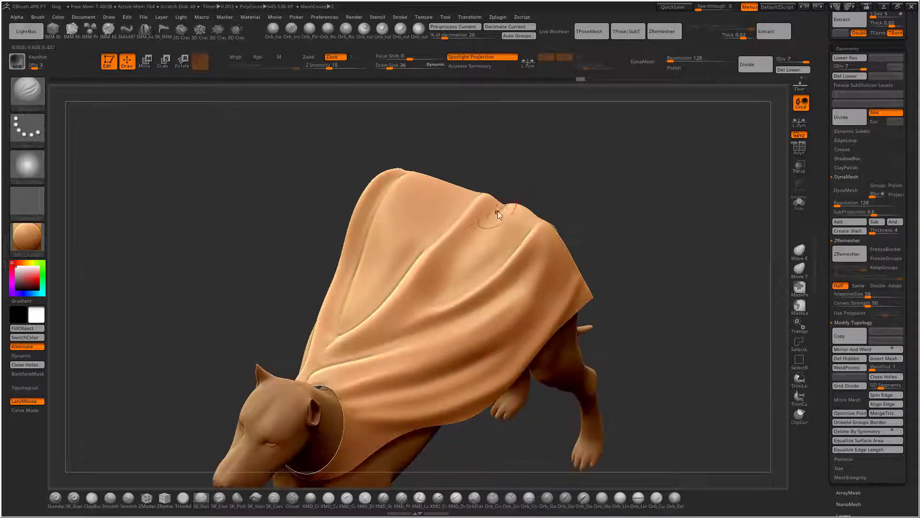
drag(498, 211, 490, 210)
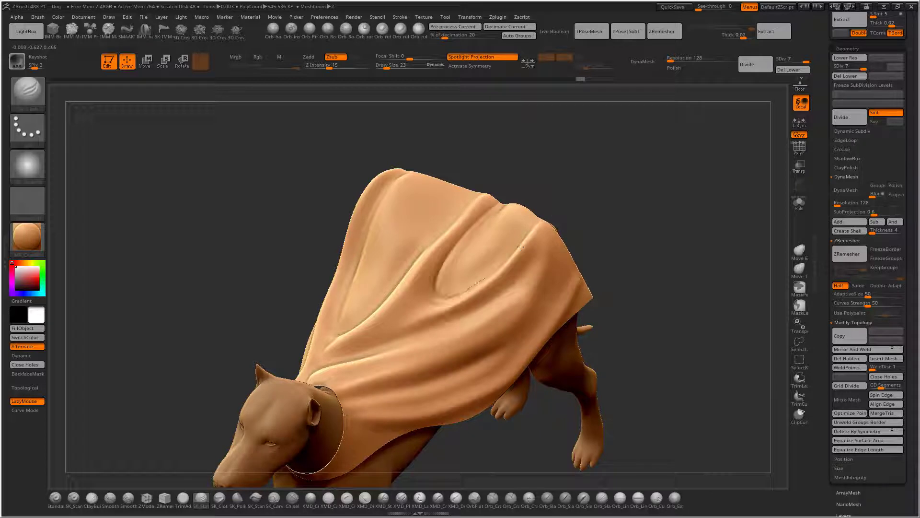
drag(637, 230, 664, 234)
shift+drag(471, 263, 452, 284)
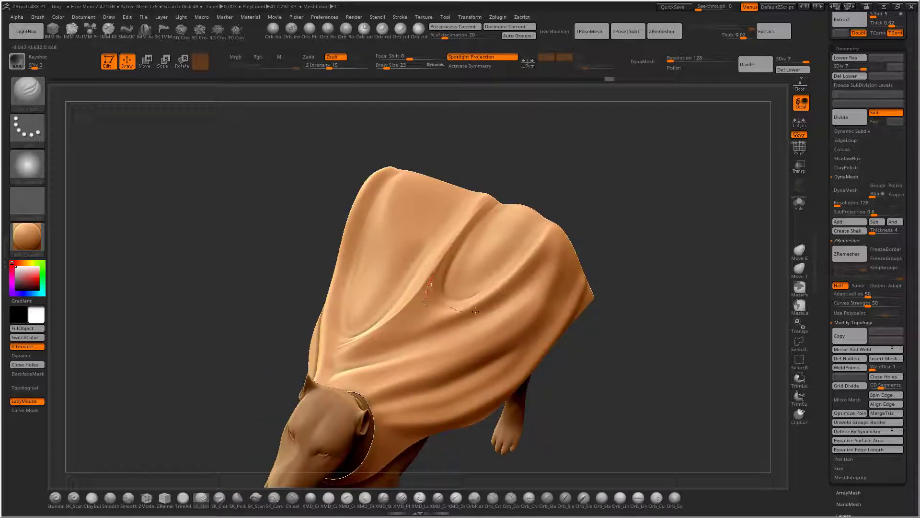
shift+drag(547, 234, 452, 311)
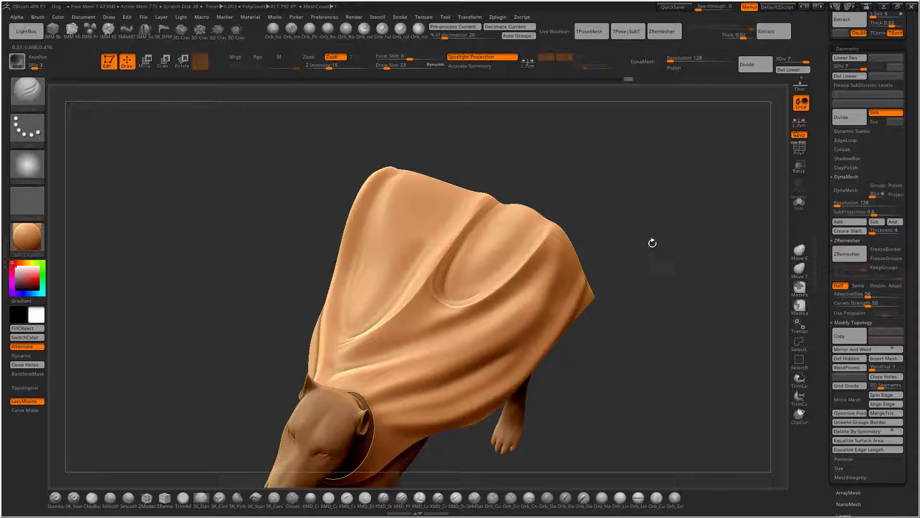
- Deepen the remaining fold creases toward the neckline and along both sides of the cape with the SK_Slash brush
drag(652, 240, 662, 242)
mouse_move(382, 367)
mouse_down()
mouse_move(360, 365)
mouse_move(389, 364)
mouse_up()
key(shift)
drag(549, 269, 548, 264)
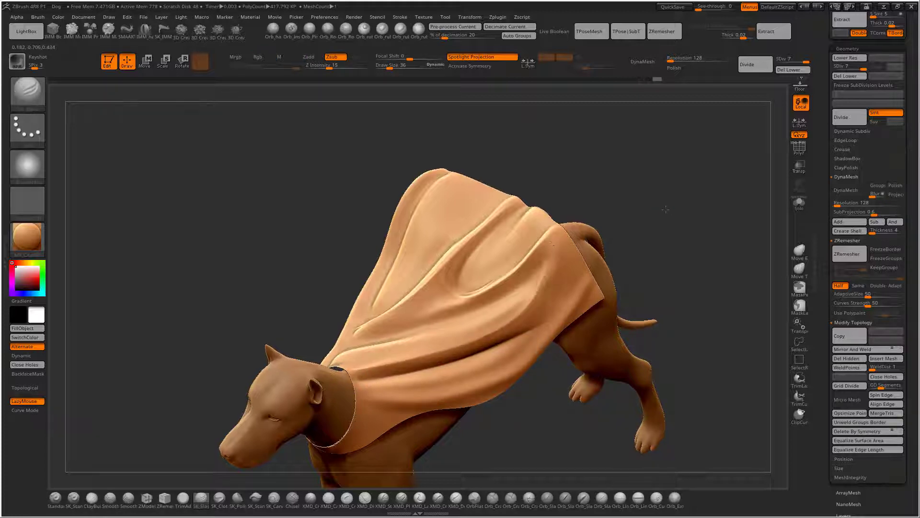
drag(663, 208, 656, 265)
alt+drag(649, 331, 667, 216)
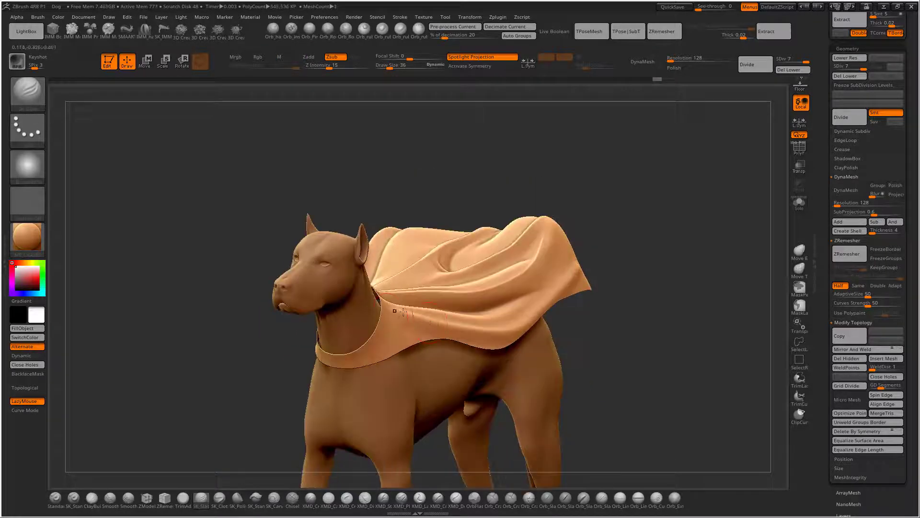
drag(681, 272, 486, 219)
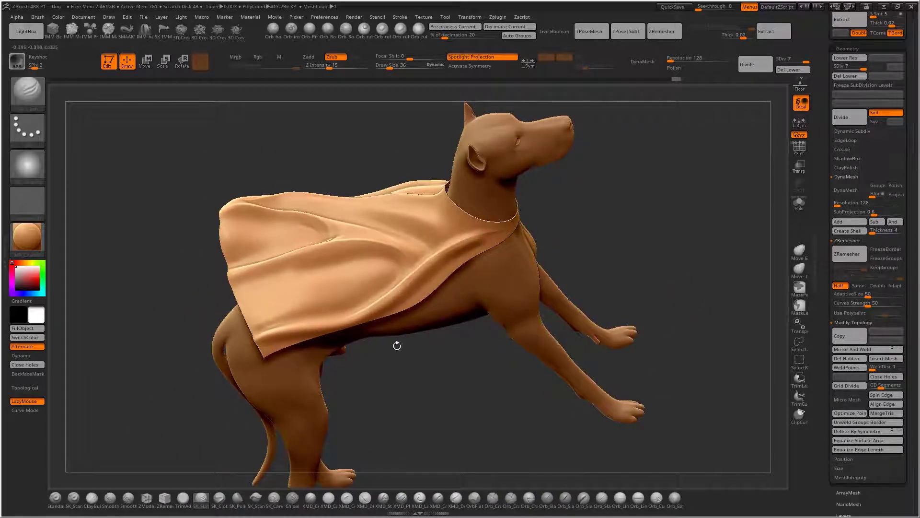
mouse_move(397, 346)
mouse_down()
mouse_move(435, 247)
mouse_move(697, 179)
mouse_move(637, 168)
mouse_move(730, 237)
mouse_move(633, 215)
mouse_move(662, 211)
mouse_move(684, 187)
mouse_move(657, 202)
mouse_move(691, 207)
mouse_up()
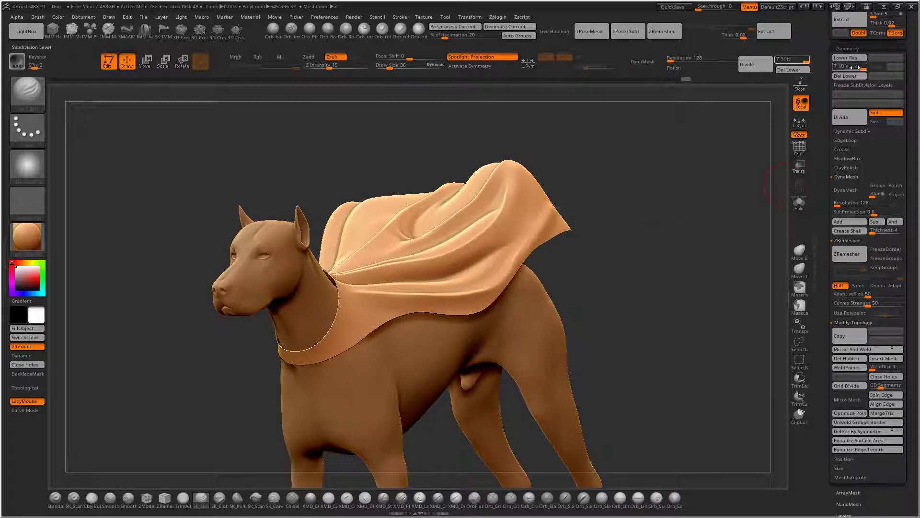
- Mask the whole cape, extract it with a thickness of 0.02 and accept the result as a new subtool
mouse_move(855, 67)
mouse_down()
mouse_move(848, 69)
mouse_move(856, 67)
mouse_up()
drag(607, 169, 598, 34)
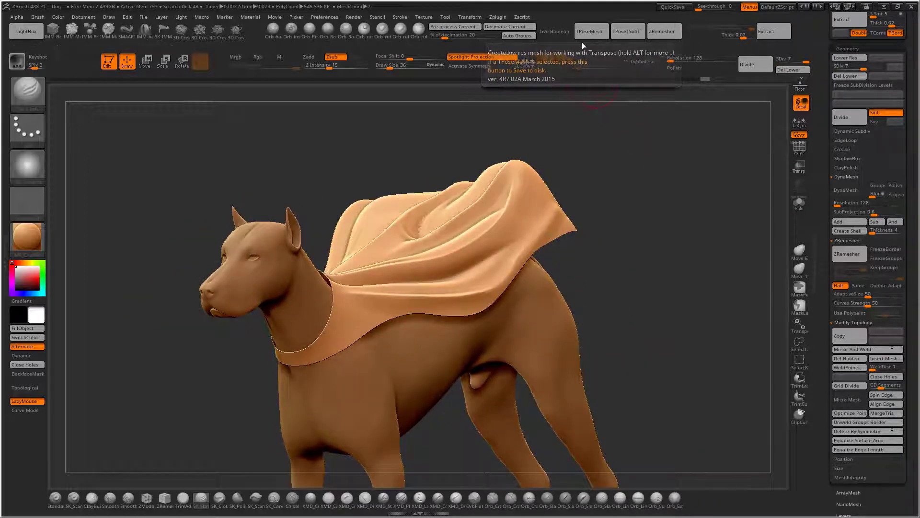
mouse_move(664, 176)
mouse_down()
mouse_move(643, 174)
mouse_move(695, 220)
mouse_move(715, 269)
mouse_move(733, 225)
mouse_move(720, 177)
mouse_move(676, 180)
mouse_move(695, 201)
mouse_move(697, 177)
mouse_move(661, 178)
mouse_move(338, 241)
mouse_move(575, 179)
mouse_move(545, 164)
mouse_move(570, 189)
mouse_move(586, 180)
mouse_move(563, 154)
mouse_move(597, 171)
mouse_move(591, 142)
mouse_move(164, 297)
mouse_move(412, 383)
mouse_move(600, 158)
mouse_up()
key(s)
click(574, 187)
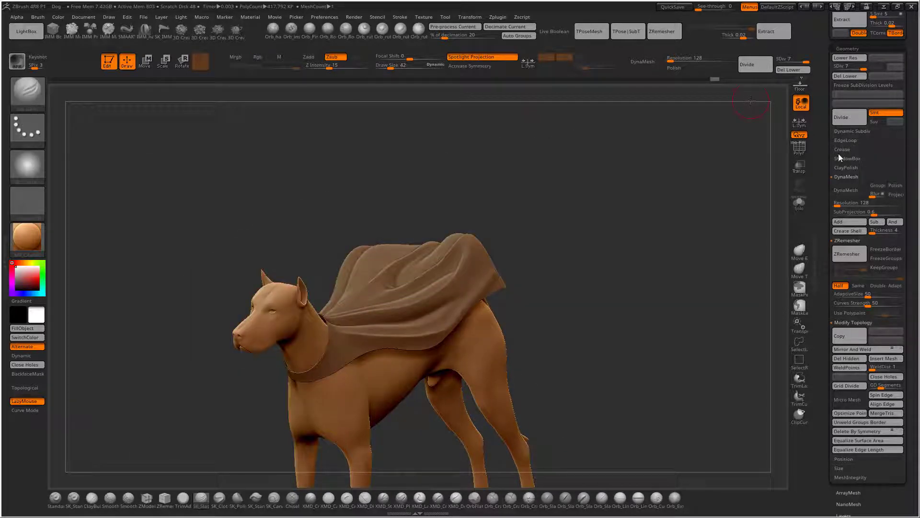
scroll(821, 149, up, 3)
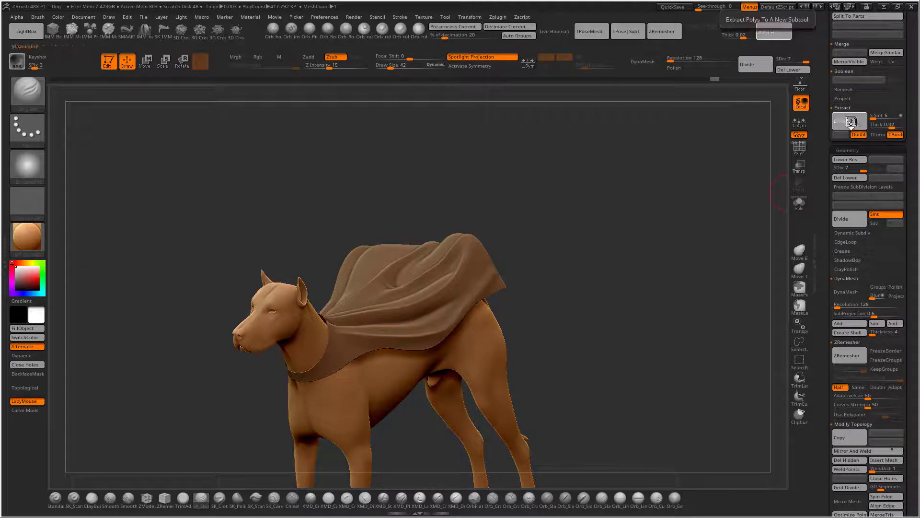
click(849, 121)
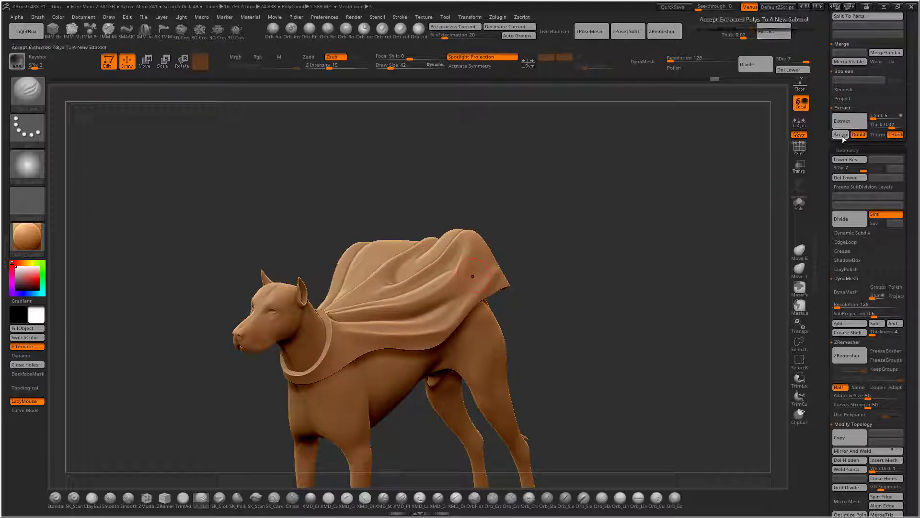
click(841, 135)
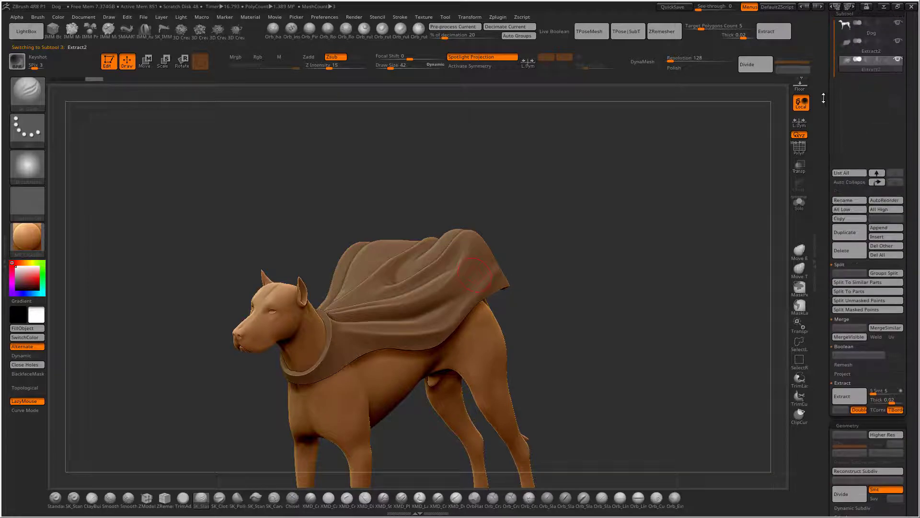
- Hide the original single-surface cape subtool to check the thickness of the extracted copy from behind
scroll(867, 101, up, 2)
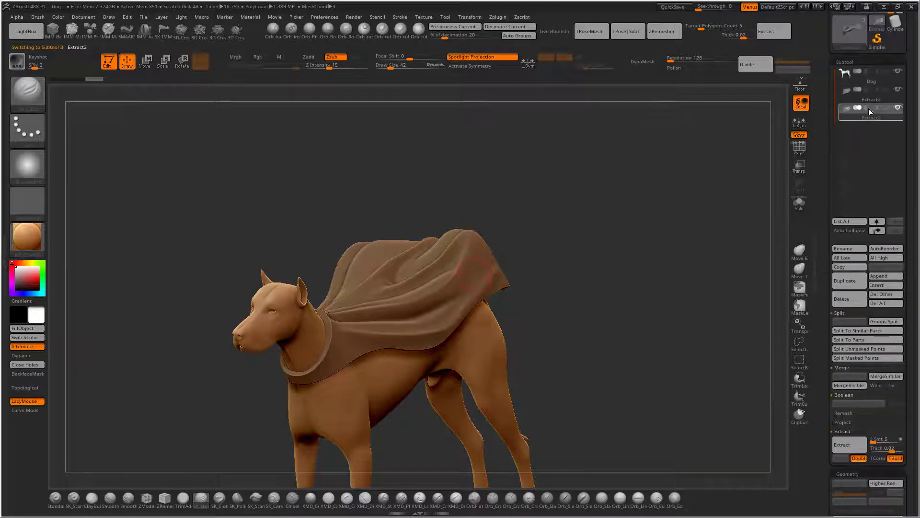
click(897, 89)
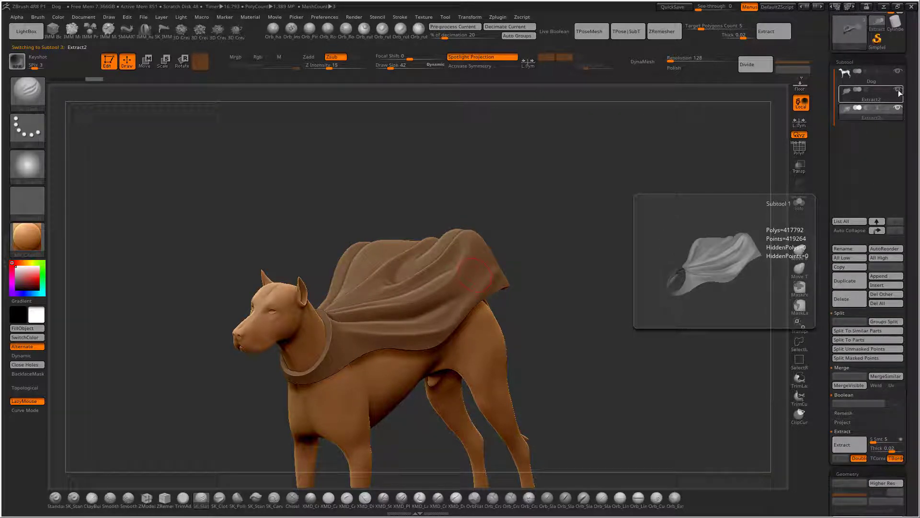
drag(645, 214, 674, 211)
alt+drag(671, 203, 818, 150)
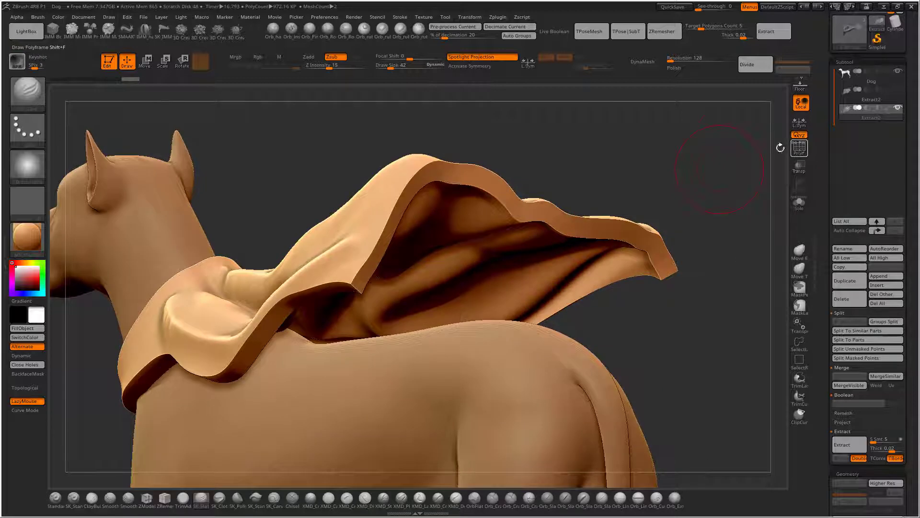
- Examine the extracted cape's polygroups with PolyFrame, isolating its outer, inner and rim surfaces
click(799, 148)
alt+drag(748, 174, 676, 169)
drag(590, 229, 548, 195)
ctrl+shift+click(479, 218)
mouse_move(628, 197)
mouse_down()
mouse_move(690, 199)
mouse_move(556, 173)
mouse_up()
ctrl+shift+click(547, 193)
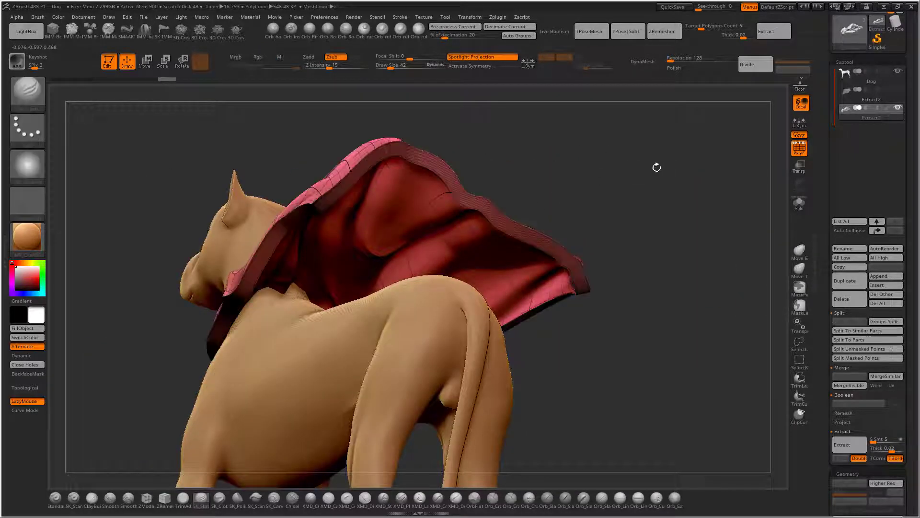
drag(657, 167, 555, 186)
click(806, 154)
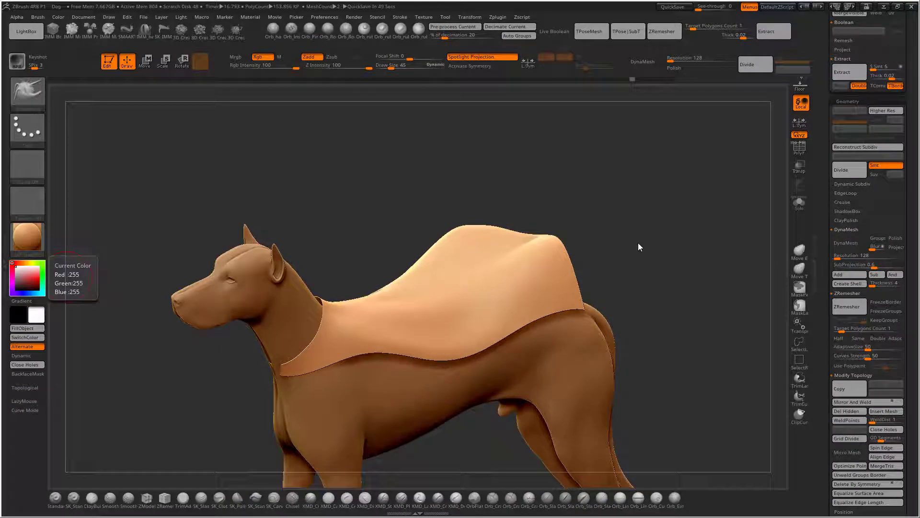
- Lasso-mask irregular patches along the cape's trailing edge, down its middle and along both sides
mouse_move(670, 207)
mouse_down()
mouse_move(700, 195)
mouse_move(680, 179)
mouse_move(719, 163)
mouse_move(654, 161)
mouse_move(585, 186)
mouse_move(594, 161)
mouse_move(625, 218)
mouse_move(618, 197)
mouse_move(635, 191)
mouse_move(623, 182)
mouse_move(655, 207)
mouse_move(625, 193)
mouse_move(667, 194)
mouse_move(645, 227)
mouse_move(620, 221)
mouse_up()
mouse_move(541, 179)
ctrl+mouse_down()
mouse_move(470, 243)
mouse_move(509, 239)
ctrl+mouse_up()
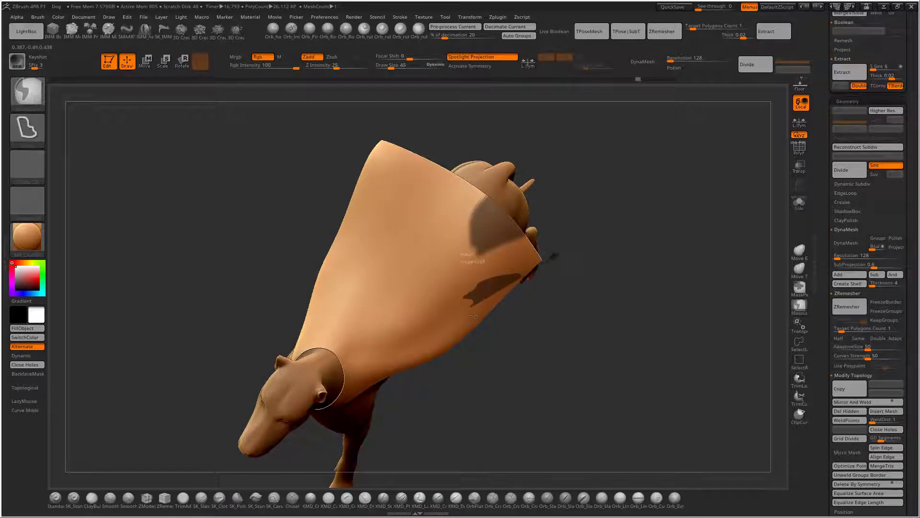
mouse_move(474, 315)
ctrl+mouse_down()
mouse_move(552, 287)
mouse_move(583, 307)
ctrl+mouse_up()
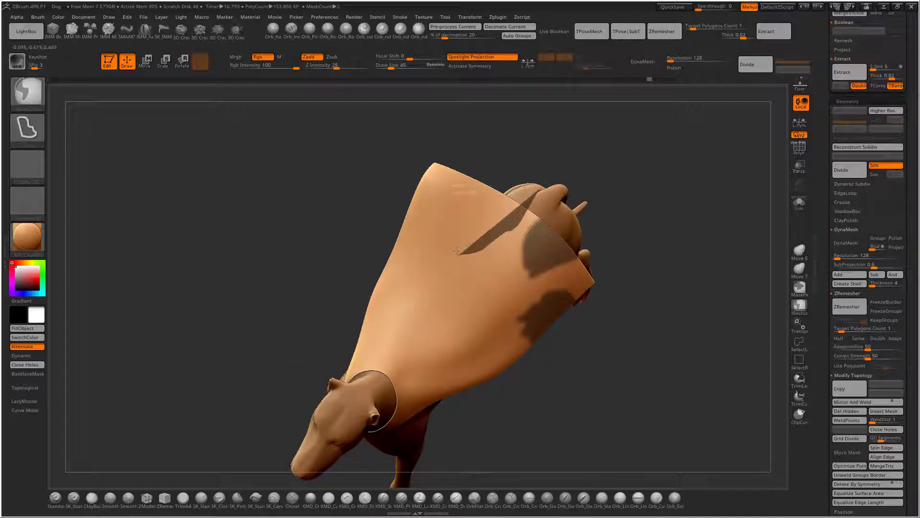
ctrl+drag(457, 250, 445, 196)
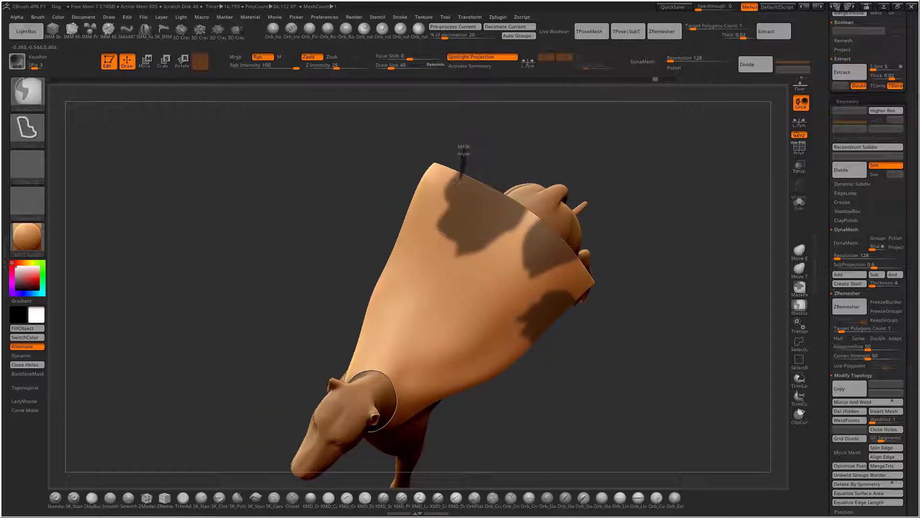
key(ctrl+z)
mouse_move(398, 258)
ctrl+mouse_down()
mouse_move(356, 314)
mouse_move(348, 287)
ctrl+mouse_up()
mouse_move(402, 187)
ctrl+mouse_down()
mouse_move(469, 165)
mouse_move(382, 192)
ctrl+mouse_up()
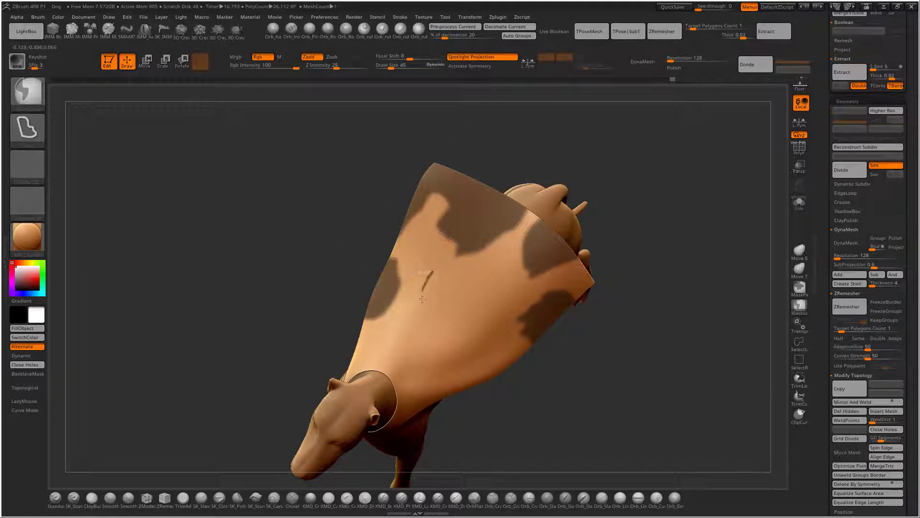
ctrl+drag(456, 278, 457, 267)
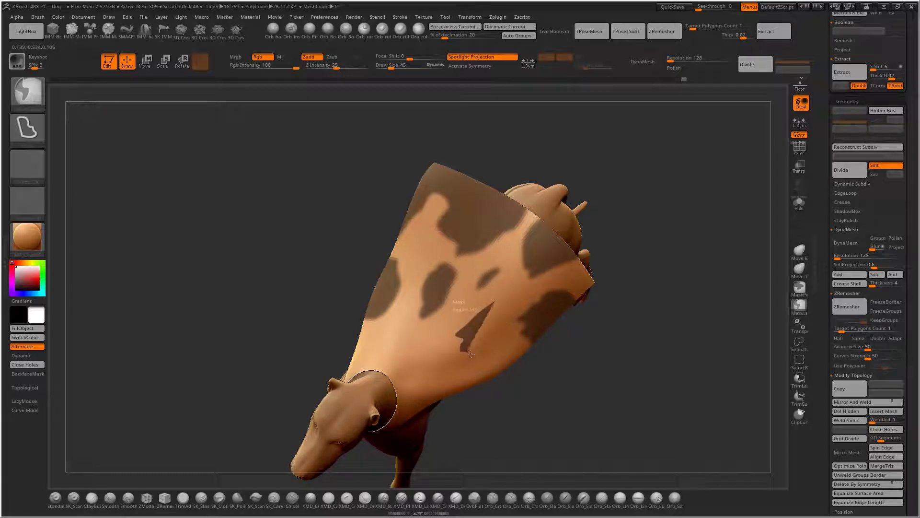
mouse_move(599, 297)
mouse_down()
mouse_move(574, 283)
mouse_move(688, 208)
mouse_move(729, 165)
mouse_move(682, 207)
mouse_move(619, 200)
mouse_move(457, 272)
mouse_up()
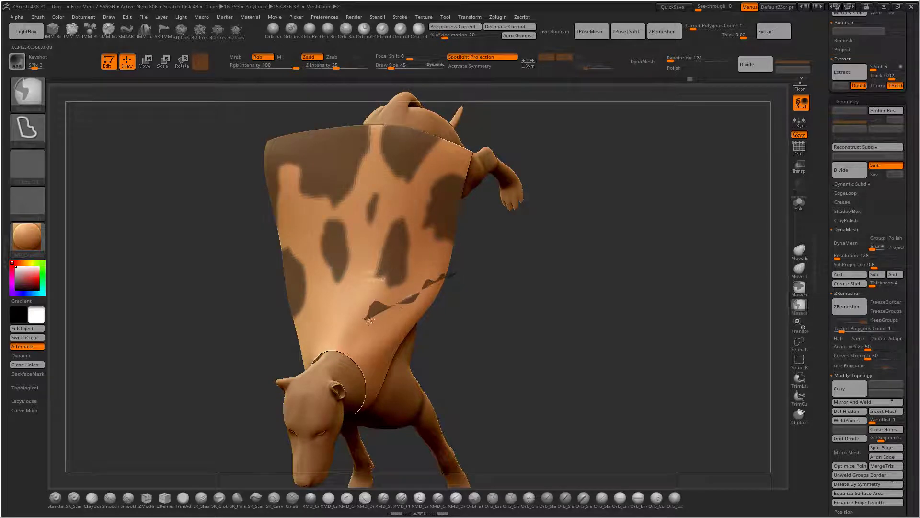
mouse_move(495, 304)
mouse_down()
mouse_move(388, 314)
mouse_move(431, 307)
mouse_move(539, 242)
mouse_move(512, 219)
mouse_move(457, 283)
mouse_up()
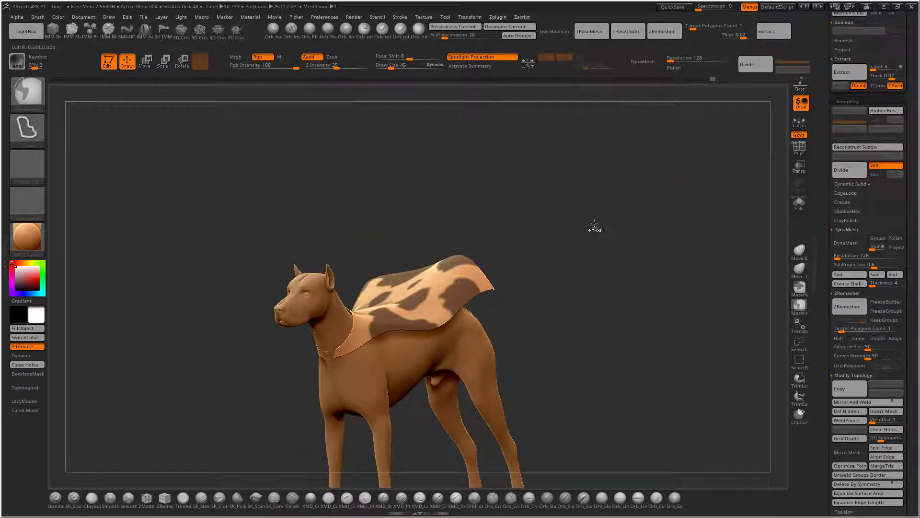
- Invert the cape's mask, extract it with a thickness of 0.02 and accept the result as a new subtool
drag(595, 225, 631, 238)
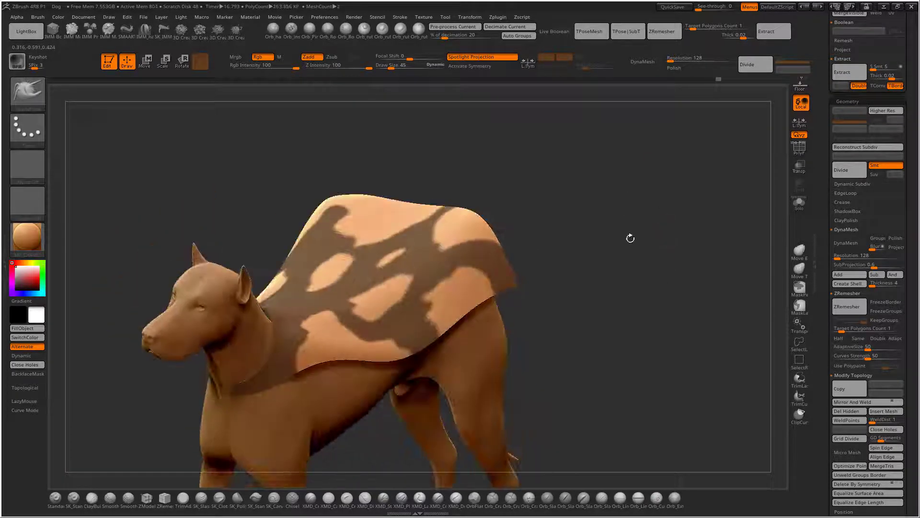
click(842, 72)
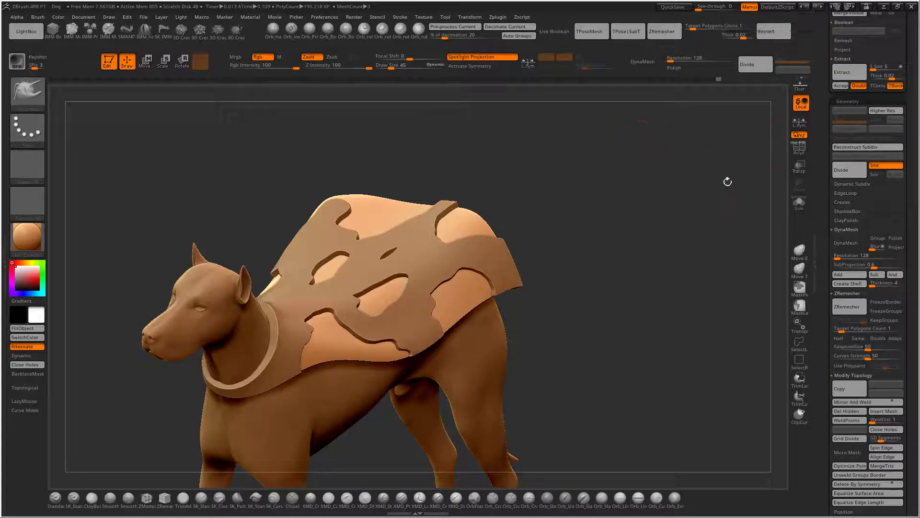
drag(735, 159, 446, 301)
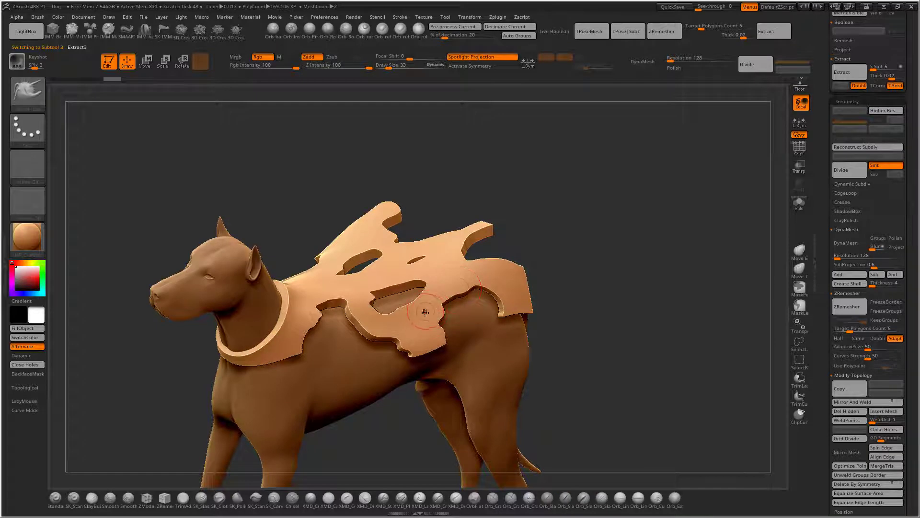
- Isolate the extracted cape's broad surface by polygroup, mask it and show the whole mesh again
ctrl+shift+click(425, 312)
mouse_move(652, 203)
mouse_down()
mouse_move(626, 203)
mouse_move(621, 214)
mouse_move(664, 201)
mouse_move(675, 217)
mouse_move(649, 199)
mouse_move(685, 197)
mouse_up()
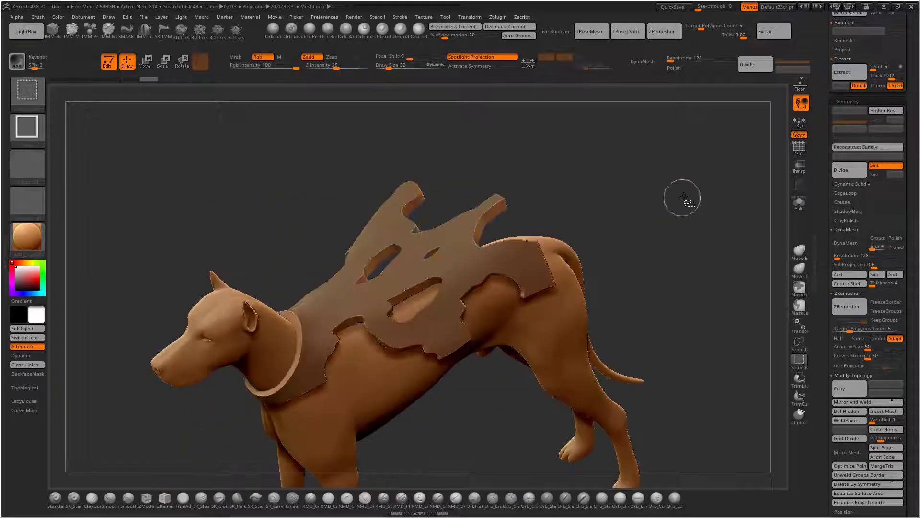
drag(772, 230, 760, 215)
key(s)
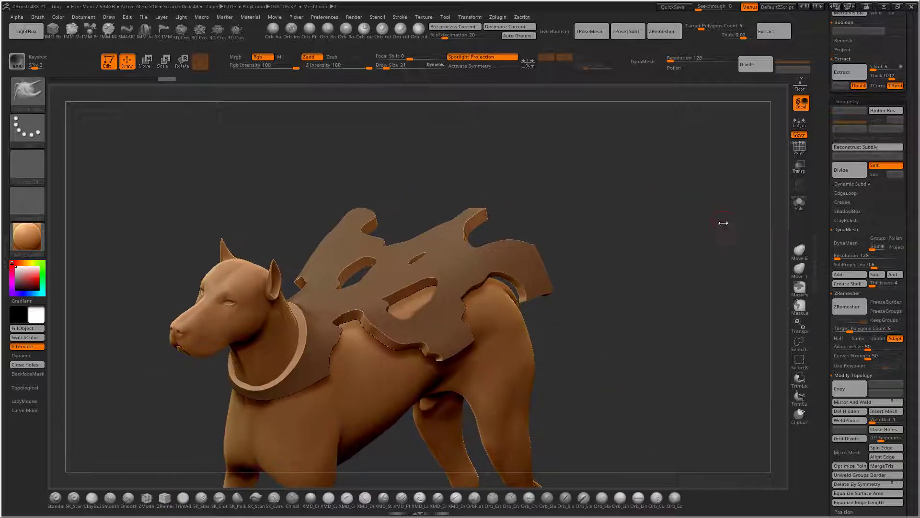
drag(716, 253, 721, 250)
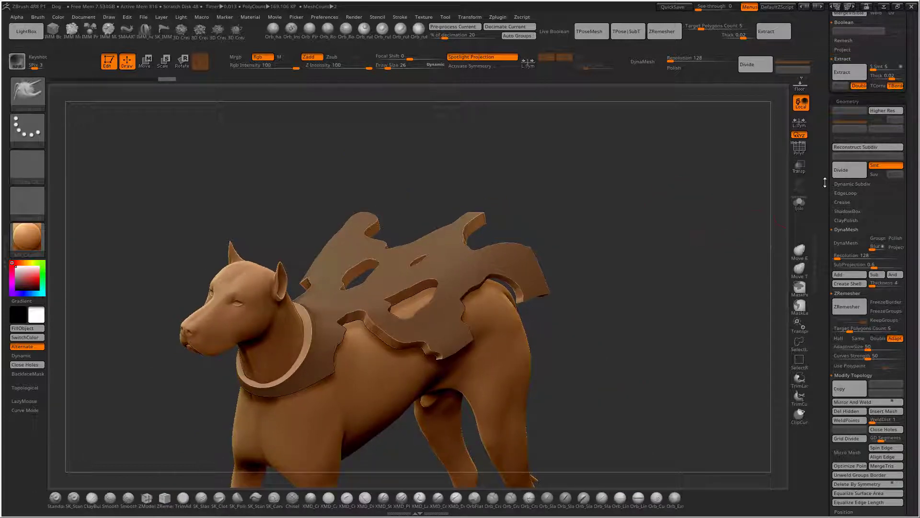
- Split the masked points of the extracted cape into their own subtool and delete the Extract4 piece
drag(824, 182, 825, 320)
drag(555, 250, 389, 231)
click(853, 123)
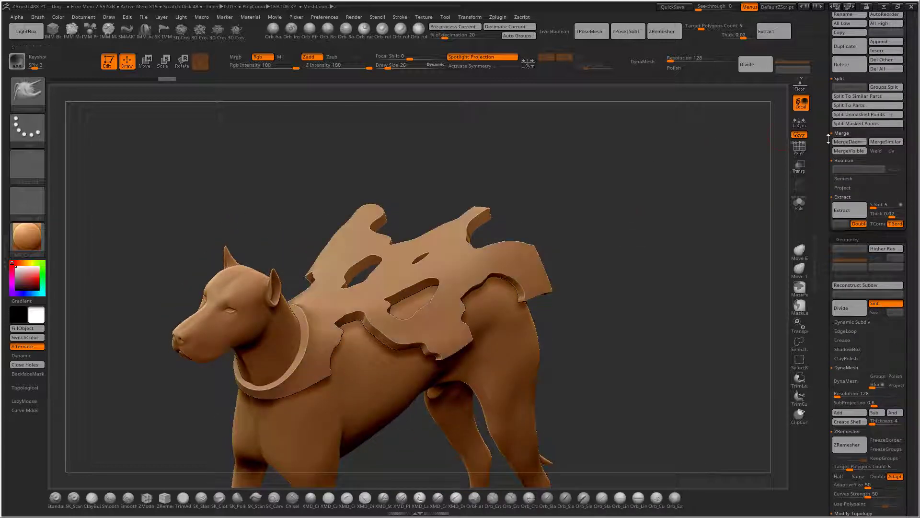
click(864, 122)
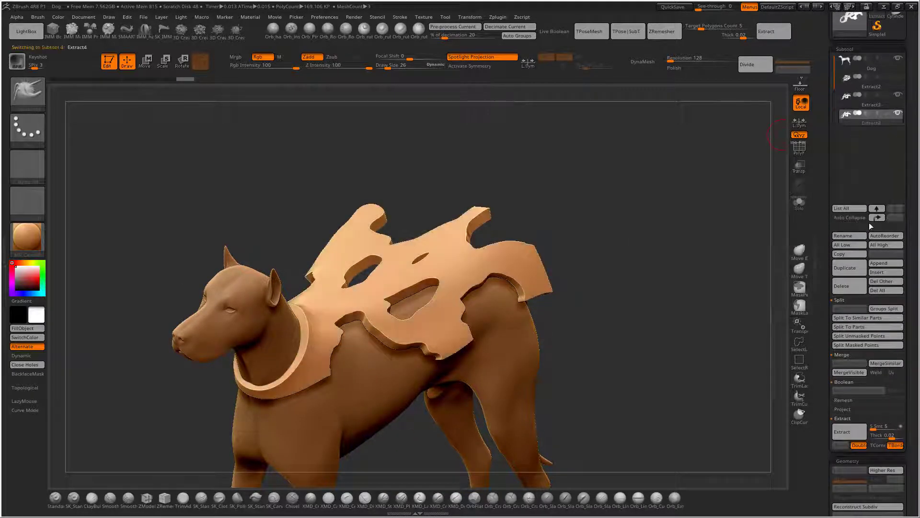
click(849, 286)
- Compare the remaining Extract3 surface with the masked Extract2 cape from the front and from behind
drag(708, 300, 805, 157)
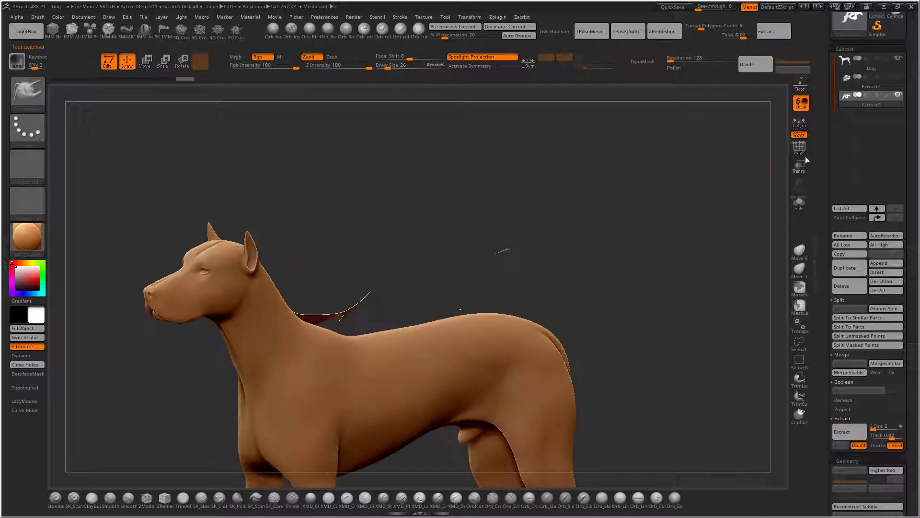
click(870, 84)
drag(729, 199, 671, 211)
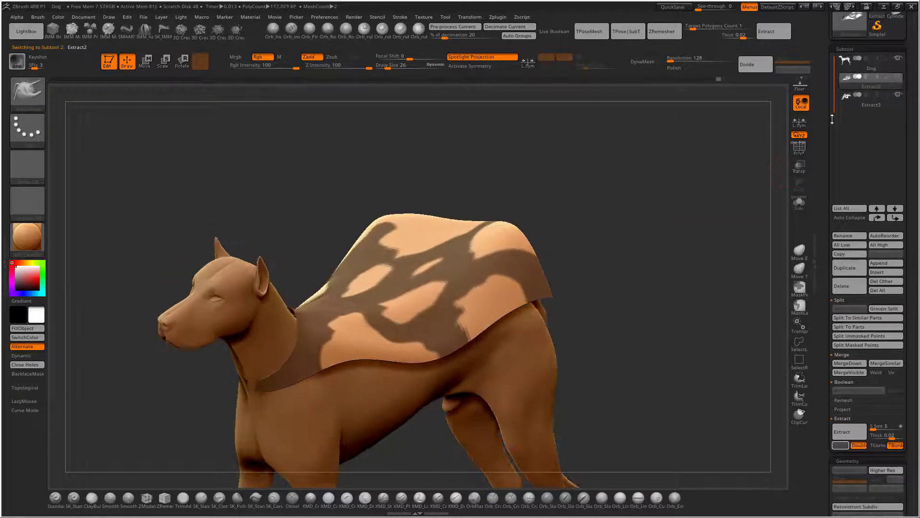
click(861, 102)
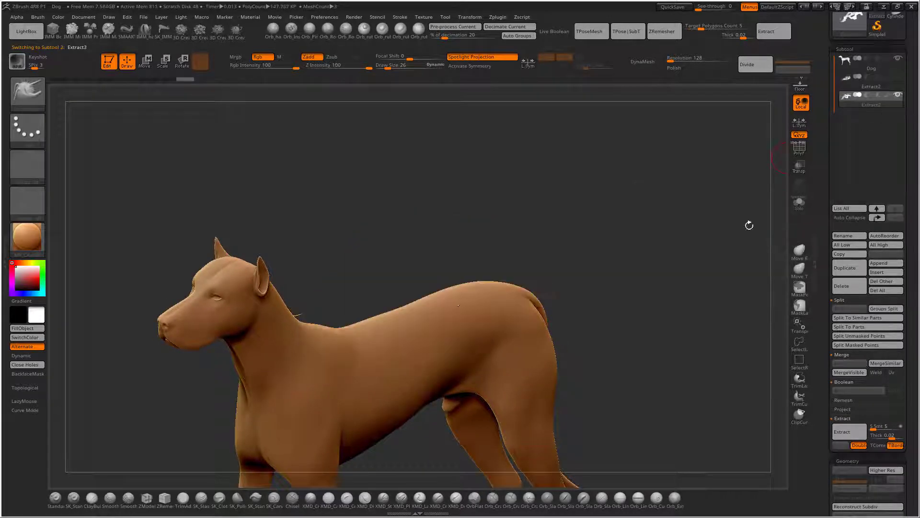
drag(750, 225, 636, 229)
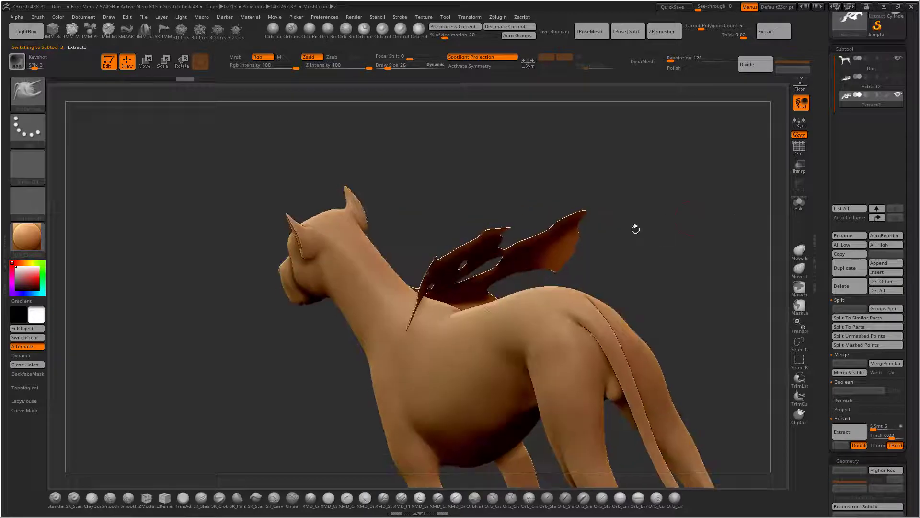
- Flip the surface normals of the single-sided Extract3 cape in its display properties
drag(823, 299, 858, 136)
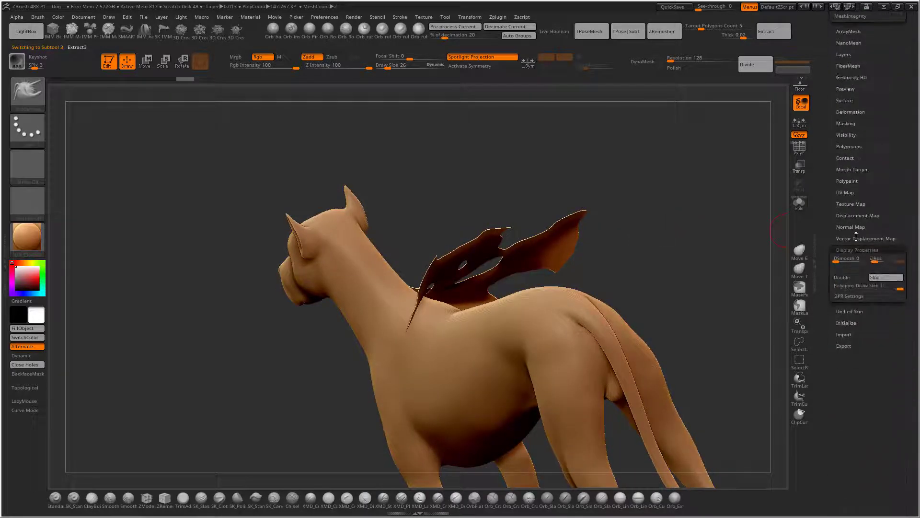
click(875, 277)
mouse_move(757, 235)
mouse_down()
mouse_move(684, 210)
mouse_move(612, 223)
mouse_move(690, 196)
mouse_up()
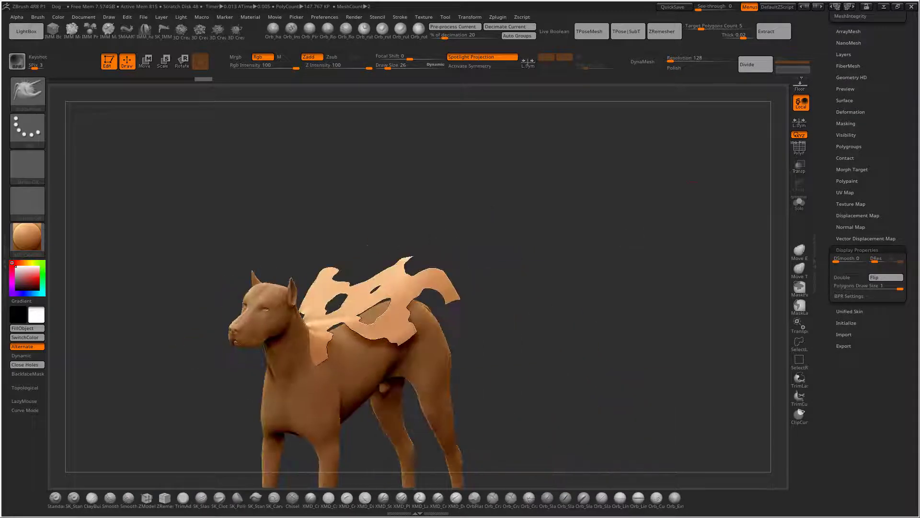
- Reshape the torn cape's collar and loose edges around the dog with a large brush, enlarging it up to size 357
key(b)
key(s)
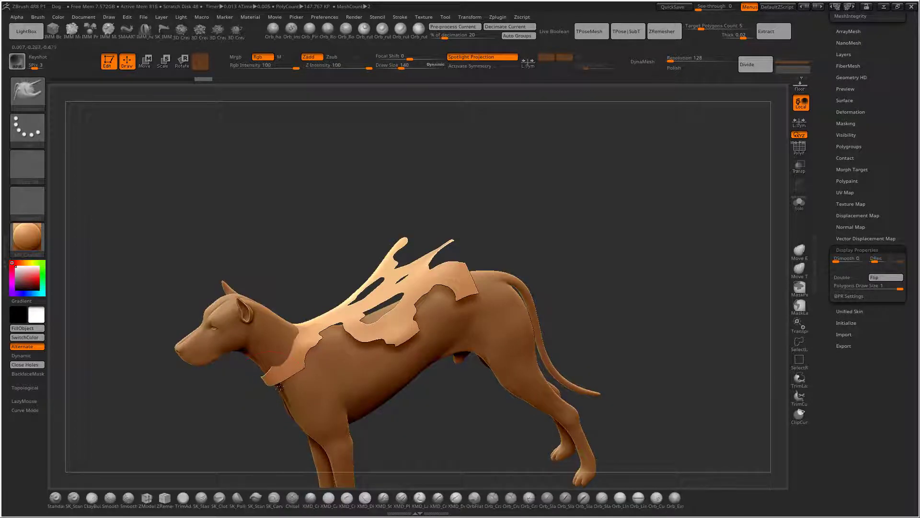
drag(280, 387, 304, 354)
drag(399, 247, 259, 362)
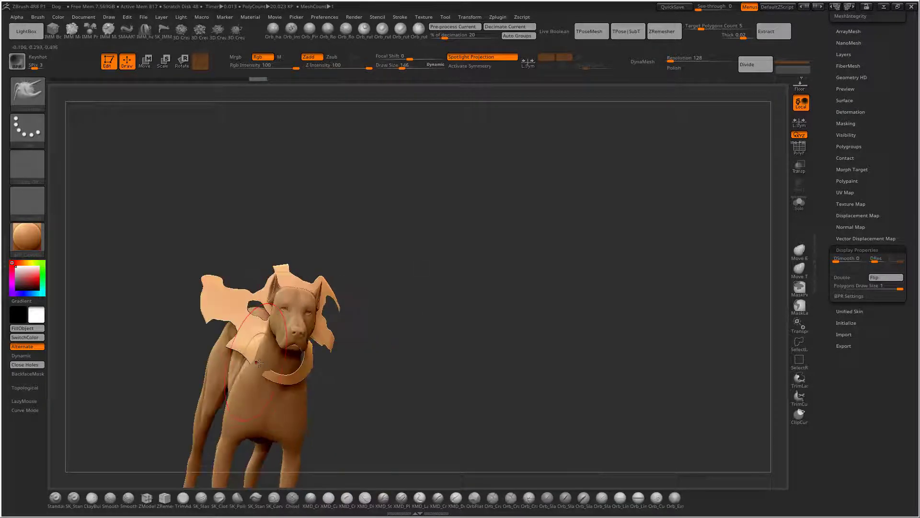
mouse_move(397, 267)
mouse_down()
mouse_move(417, 252)
mouse_move(350, 302)
mouse_move(260, 334)
mouse_up()
key(s)
drag(312, 292, 356, 330)
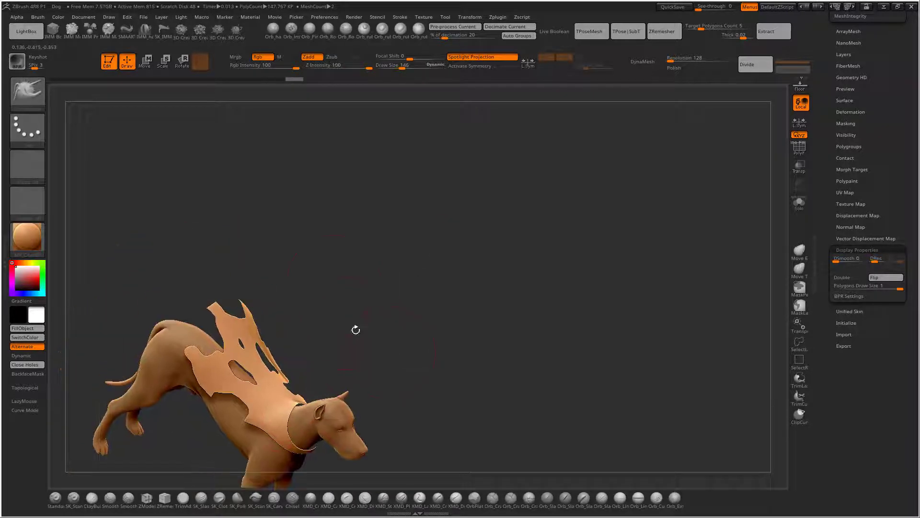
drag(388, 304, 307, 316)
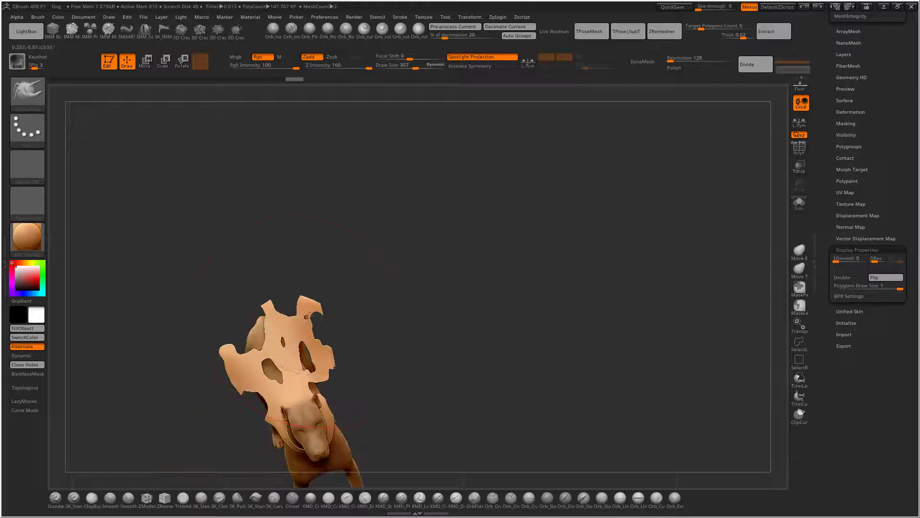
key(s)
- Turn on double-sided display for the torn cape and remesh it using ZRemesher with the Half option
mouse_move(367, 295)
mouse_down()
mouse_move(391, 283)
mouse_move(348, 289)
mouse_move(456, 281)
mouse_move(538, 251)
mouse_move(650, 176)
mouse_up()
click(844, 278)
drag(747, 275, 641, 273)
drag(649, 250, 848, 296)
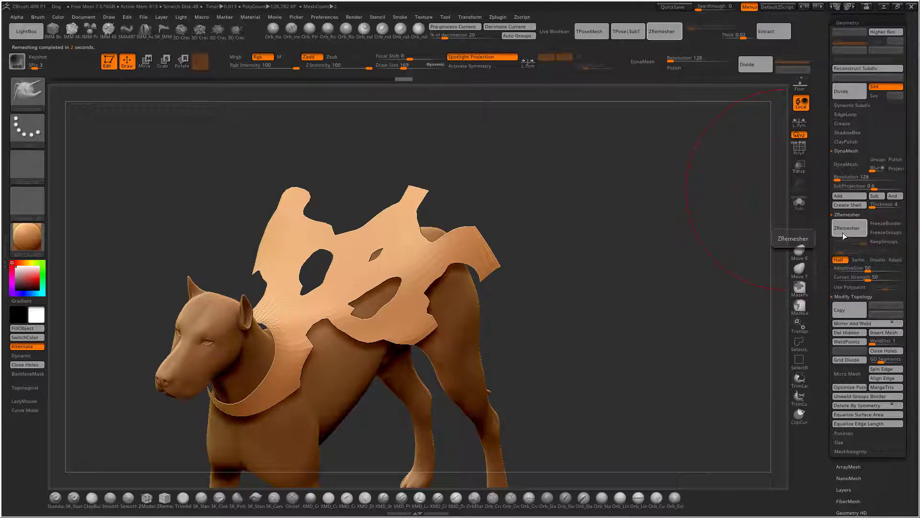
- Inspect the torn cape's topology with PolyFrame, try a ZRemesher pass with Half and Adapt, and undo it
click(799, 148)
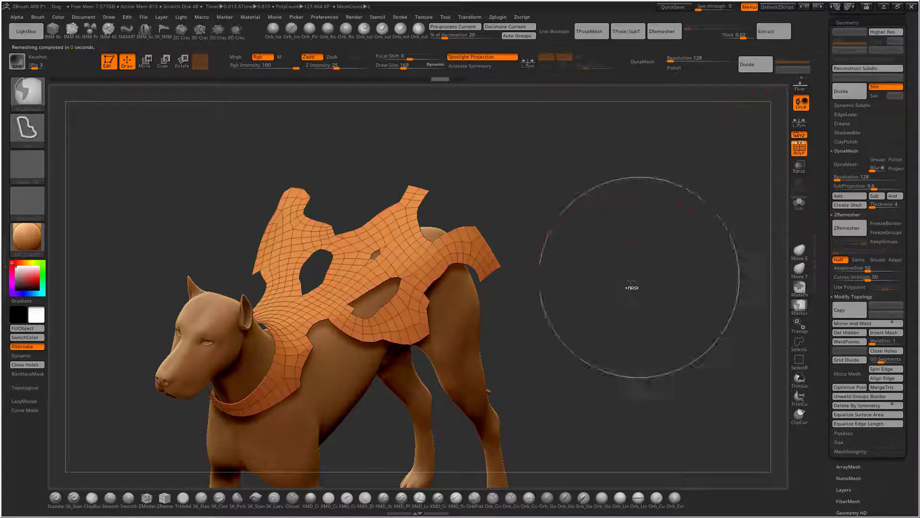
drag(621, 297, 779, 254)
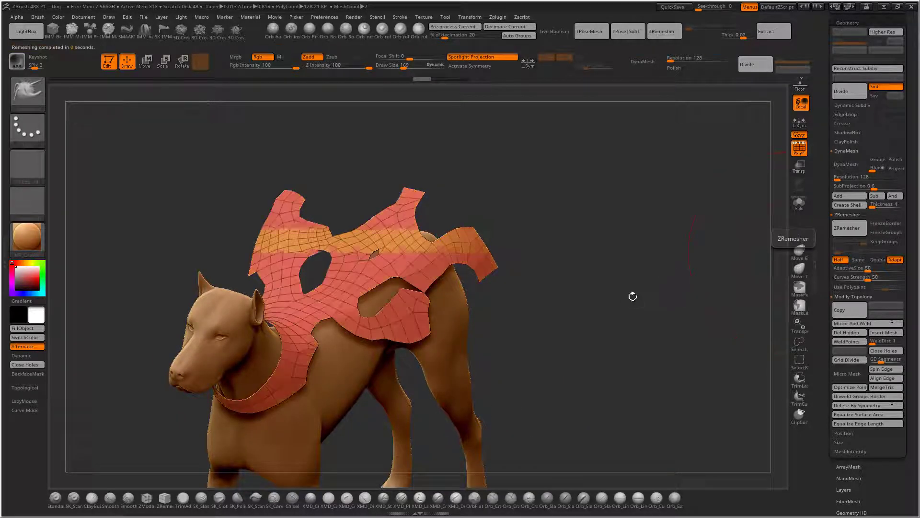
drag(608, 245, 608, 287)
key(ctrl+z)
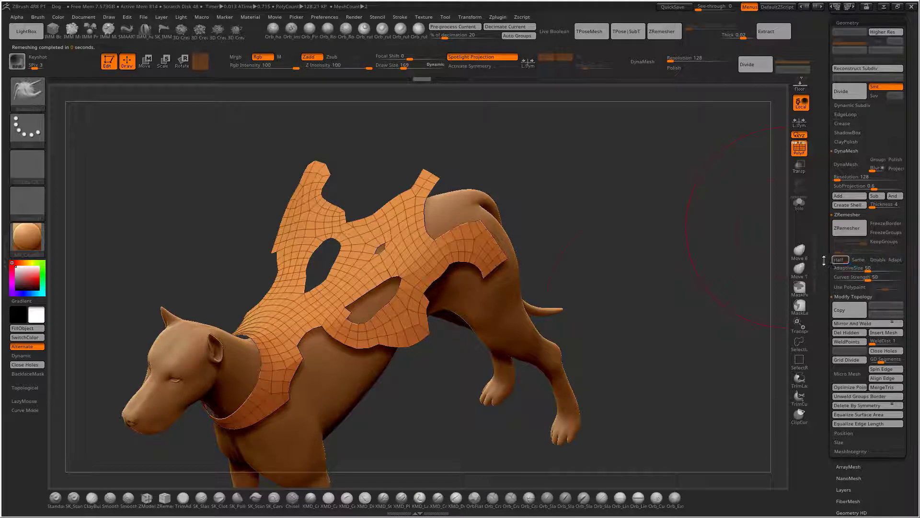
mouse_move(604, 317)
mouse_down()
mouse_move(657, 276)
mouse_move(662, 292)
mouse_move(542, 297)
mouse_move(666, 288)
mouse_up()
click(804, 153)
- Adjust the torn cape's loose side flaps with the brush, setting the draw size to 109
drag(446, 283, 452, 293)
drag(429, 236, 436, 221)
drag(410, 67, 404, 68)
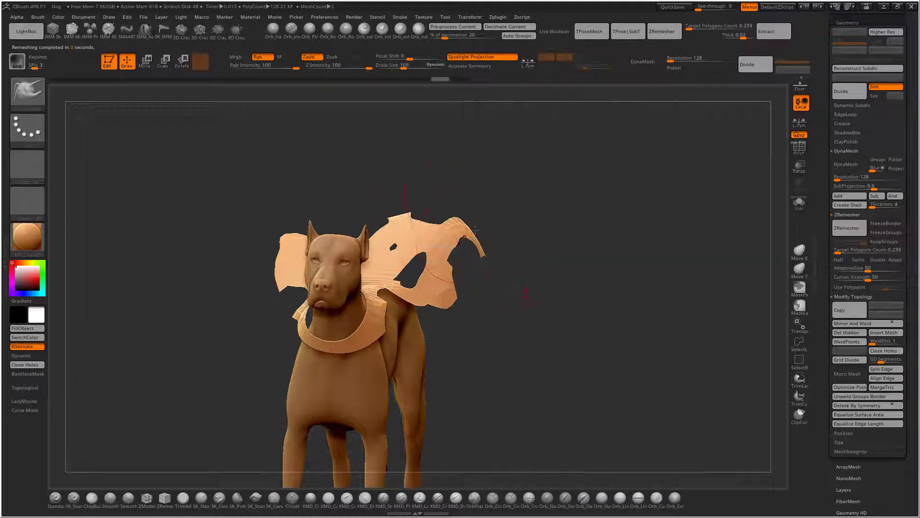
mouse_move(508, 216)
mouse_down()
mouse_move(436, 214)
mouse_move(503, 212)
mouse_move(500, 283)
mouse_up()
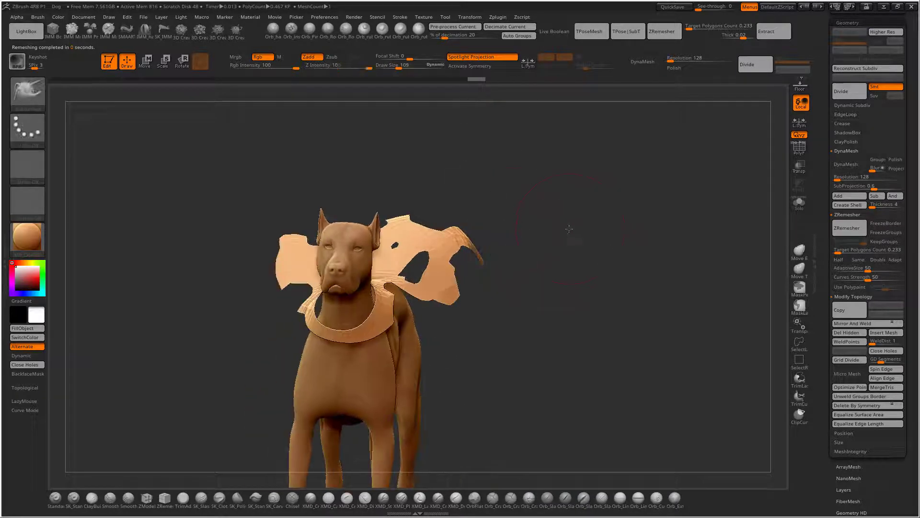
- Mask all but the end of the cape's long side strip and reposition that end with the Move transpose line
mouse_move(571, 234)
mouse_down()
mouse_move(520, 231)
mouse_move(532, 249)
mouse_move(500, 255)
mouse_up()
key(r)
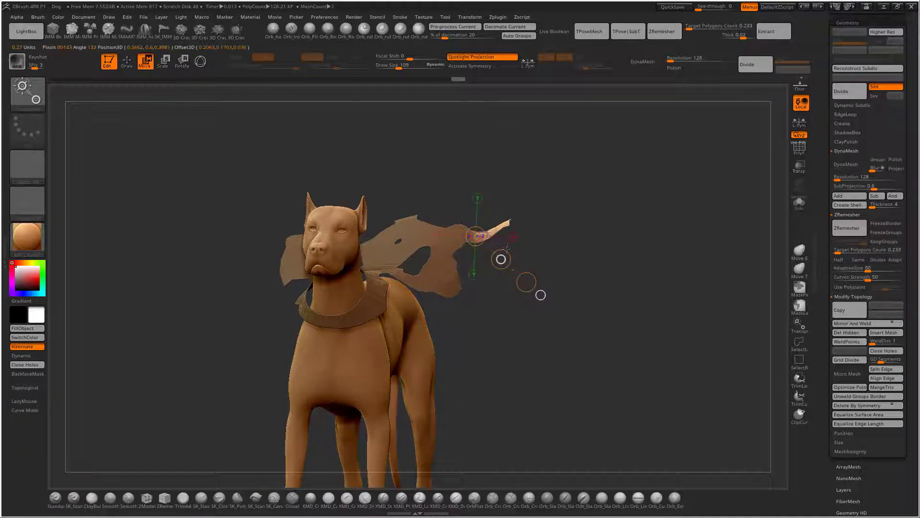
key(q)
mouse_move(507, 248)
mouse_down()
mouse_move(540, 251)
mouse_move(580, 195)
mouse_move(638, 206)
mouse_move(550, 307)
mouse_move(487, 452)
mouse_up()
- Mask the cape's outer strips with a softened mask and reshape the unmasked middle section over the dog's back
mouse_move(452, 419)
mouse_down()
mouse_move(450, 386)
mouse_move(537, 343)
mouse_move(532, 357)
mouse_up()
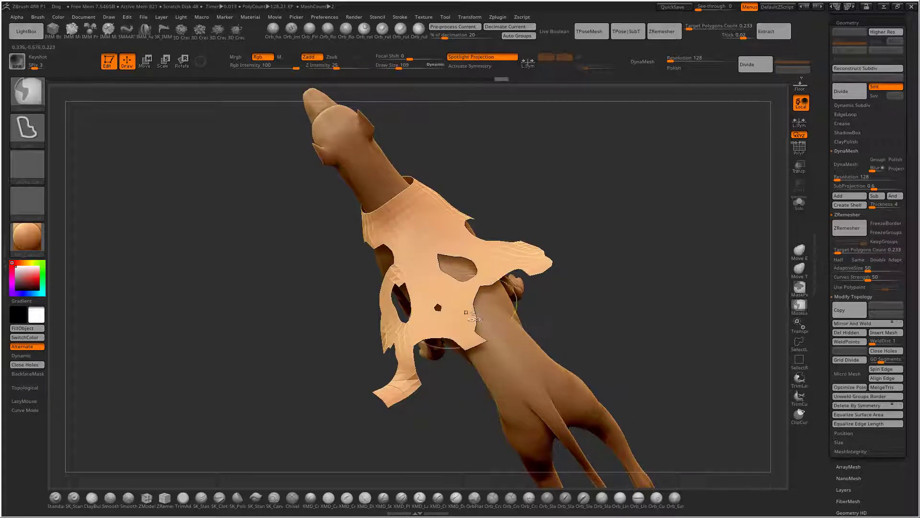
ctrl+click(588, 301)
ctrl+click(591, 306)
ctrl+click(596, 309)
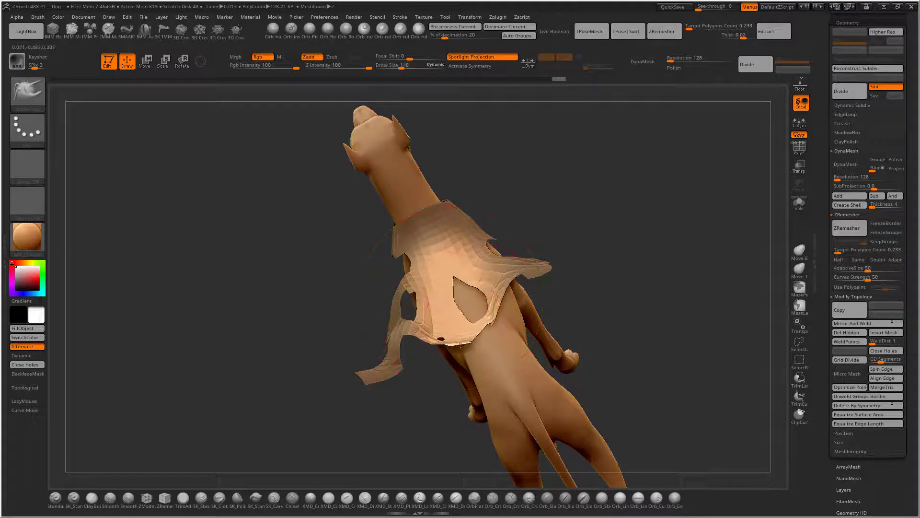
drag(575, 311, 575, 290)
- Clear the current mask and lasso-mask the torn cape's body, keeping the collar unmasked
ctrl+drag(523, 201, 649, 343)
mouse_move(599, 243)
mouse_down()
mouse_move(613, 224)
mouse_move(434, 229)
mouse_up()
ctrl+drag(380, 440, 423, 317)
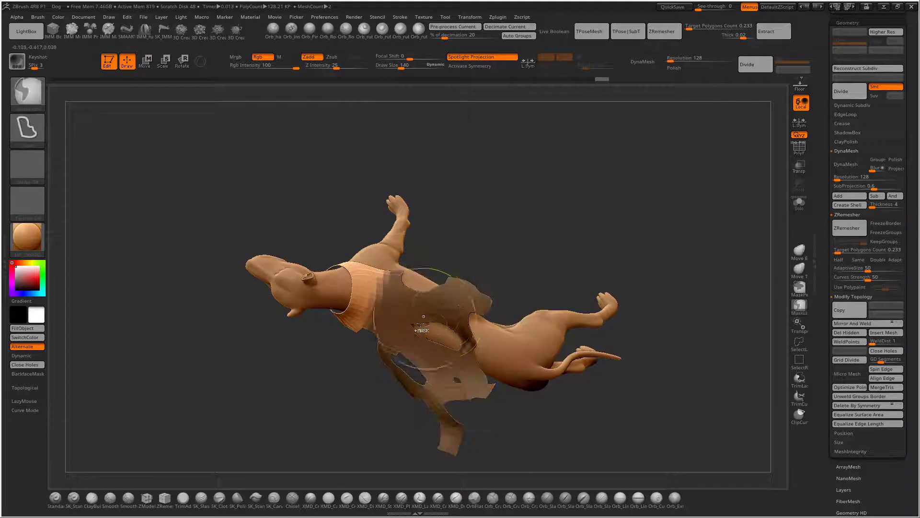
- Invert the mask to protect the collar and rotate the torn cape's body with the Rotate transpose line
drag(547, 255, 527, 278)
key(r)
drag(443, 283, 524, 251)
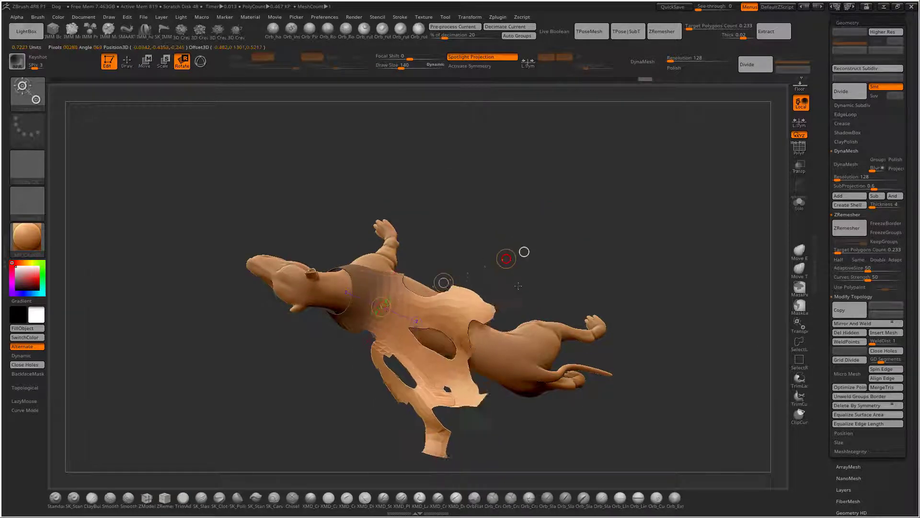
key(q)
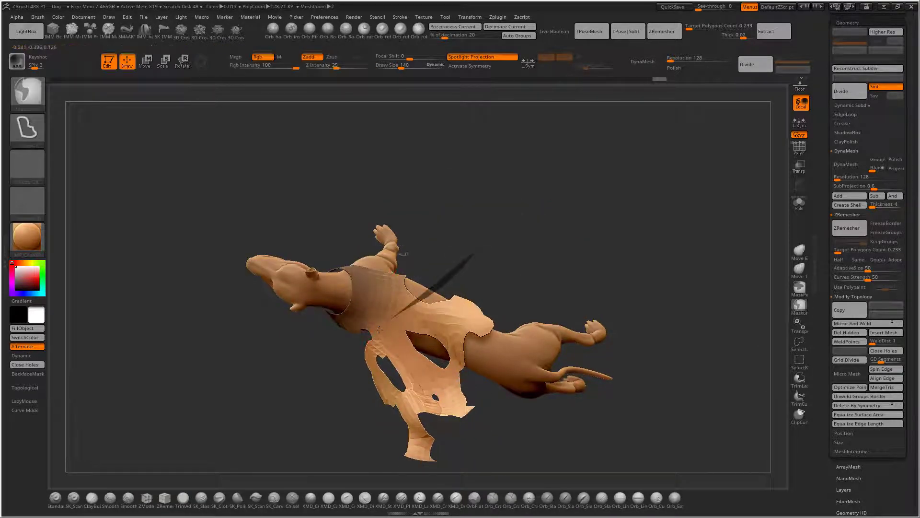
- Extend the mask over the front of the cape's body, soften its edge and rotate the unmasked rear part
ctrl+drag(379, 330, 316, 374)
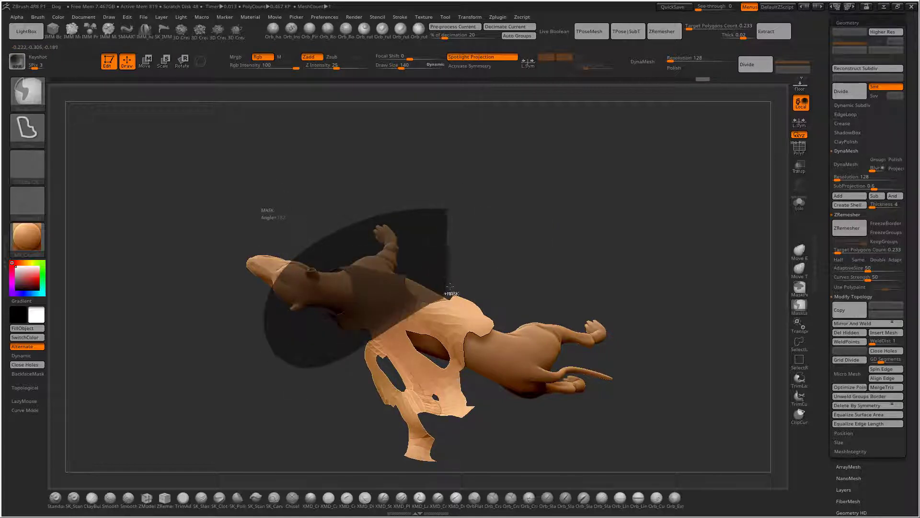
ctrl+drag(450, 286, 451, 285)
ctrl+drag(258, 299, 259, 299)
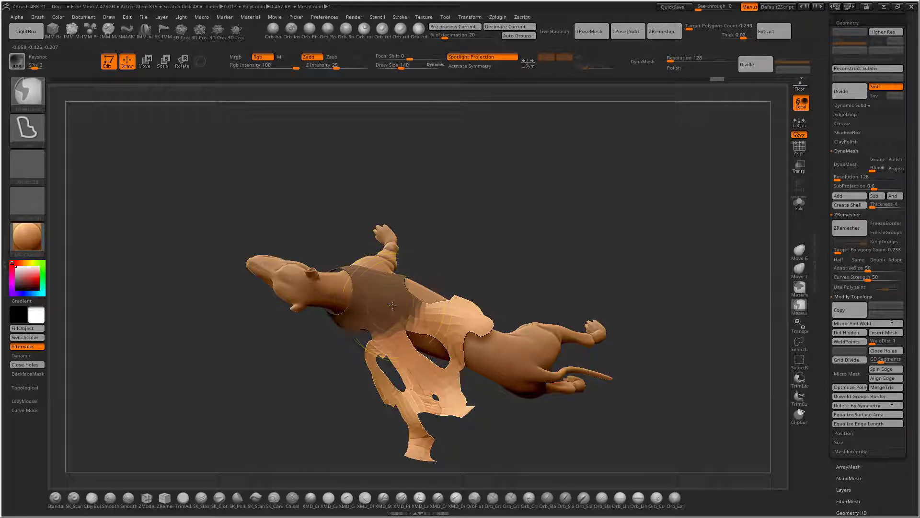
key(r)
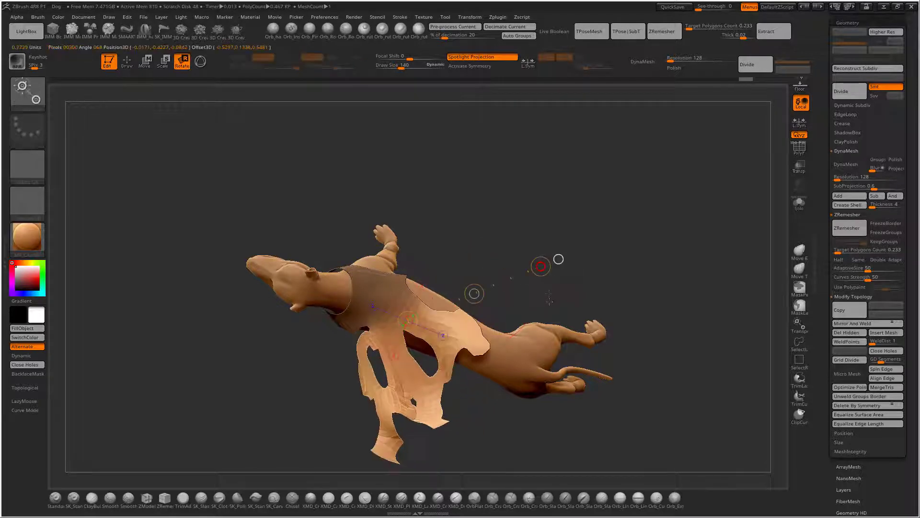
key(q)
- Tilt the unmasked rear part of the torn cape with the Rotate transpose line, working from behind the dog
mouse_move(610, 288)
mouse_down()
mouse_move(647, 247)
mouse_move(605, 238)
mouse_up()
key(r)
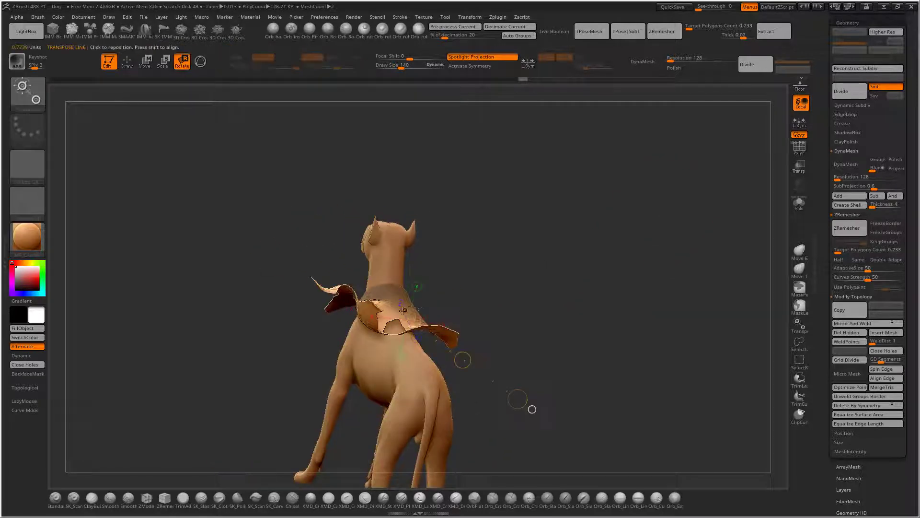
mouse_move(481, 300)
mouse_down()
mouse_move(495, 269)
mouse_move(290, 261)
mouse_move(623, 278)
mouse_move(659, 271)
mouse_up()
key(q)
- Lasso-mask more of the cape and bend the unmasked loose section with the Rotate transpose line
mouse_move(309, 315)
ctrl+mouse_down()
mouse_move(627, 269)
mouse_move(628, 259)
mouse_move(606, 287)
mouse_move(570, 297)
ctrl+mouse_up()
key(r)
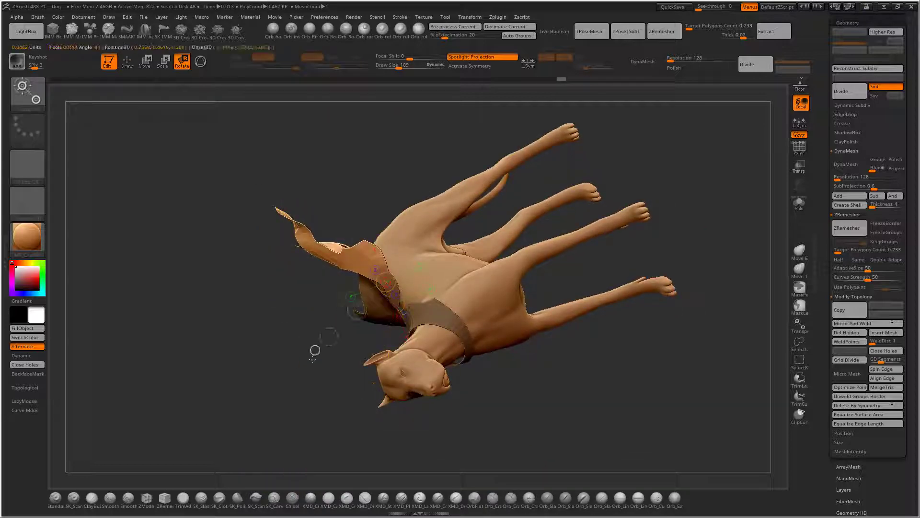
drag(313, 359, 349, 384)
mouse_move(359, 421)
mouse_down()
mouse_move(634, 210)
mouse_move(631, 292)
mouse_move(618, 294)
mouse_up()
key(q)
- Mask all but the end of the cape's long strip and rotate that end with the transpose line
mouse_move(308, 359)
ctrl+mouse_down()
mouse_move(507, 349)
mouse_move(416, 275)
ctrl+mouse_up()
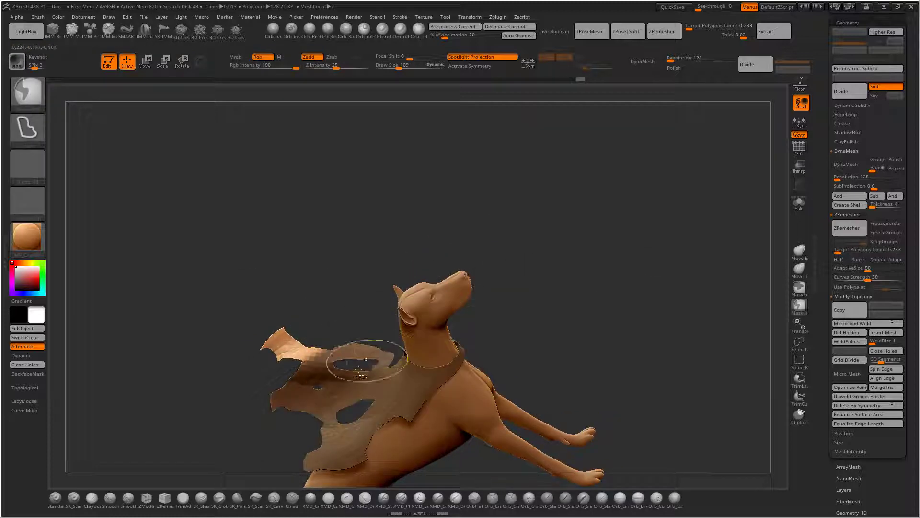
drag(529, 271, 425, 329)
key(r)
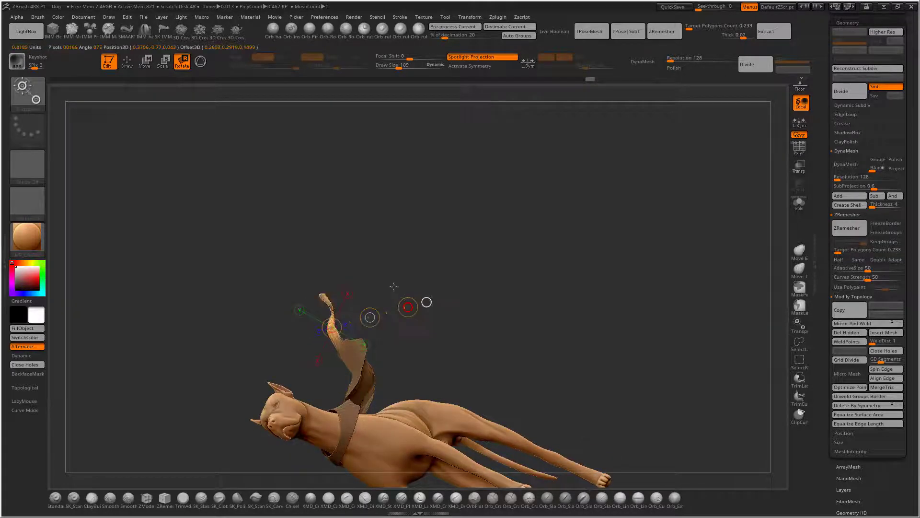
key(q)
- Subdivide the torn cape's surface once and mask the whole cape
mouse_move(389, 357)
mouse_down()
mouse_move(581, 287)
mouse_move(532, 255)
mouse_move(554, 279)
mouse_move(623, 259)
mouse_move(696, 167)
mouse_move(196, 156)
mouse_move(694, 267)
mouse_up()
click(843, 92)
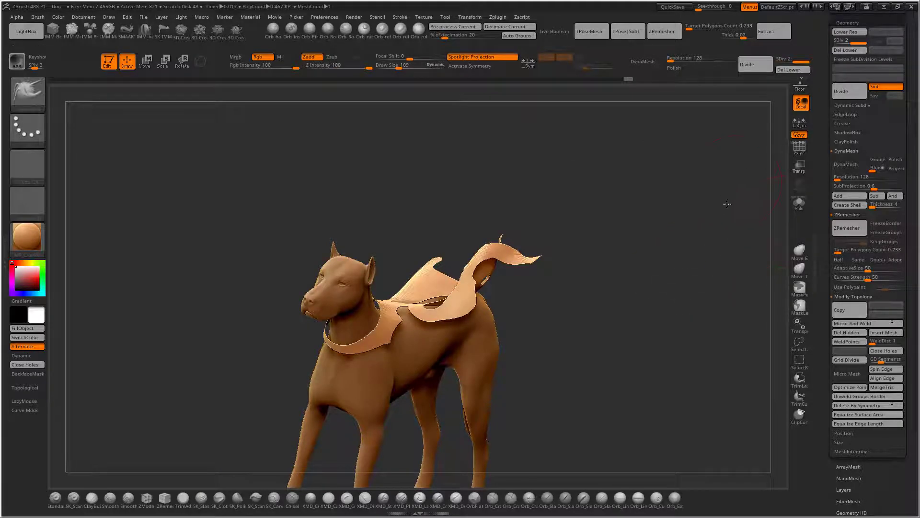
drag(727, 204, 477, 159)
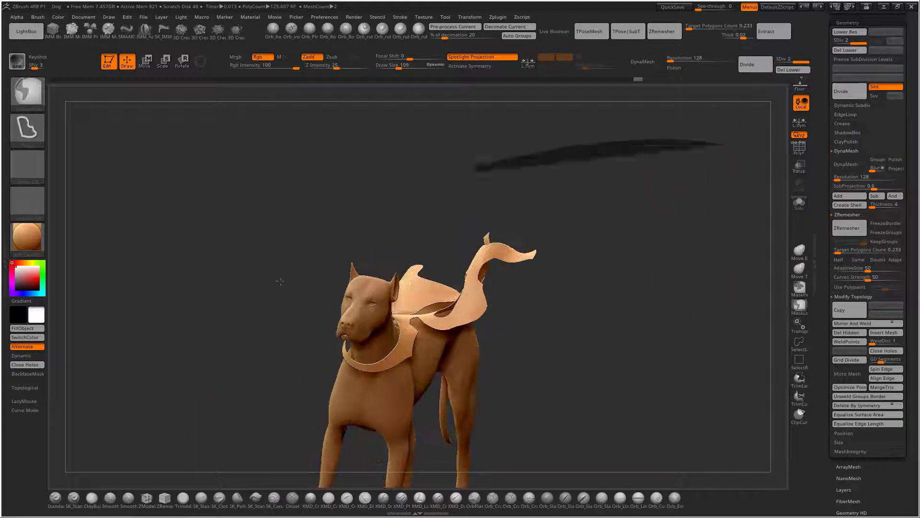
- Extract the masked cape as a thick shell with thickness 0.02 and smoothness 5, and accept the result
alt+click(393, 345)
scroll(841, 219, up, 5)
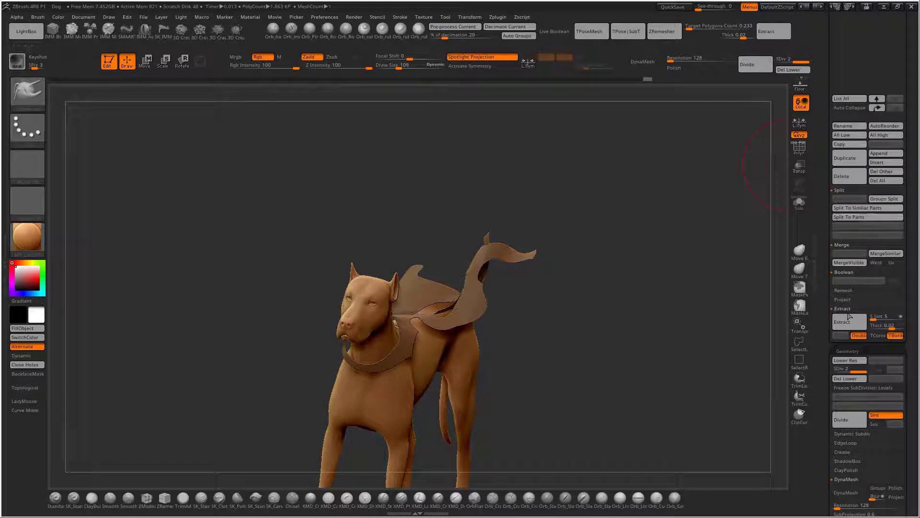
click(844, 320)
click(841, 336)
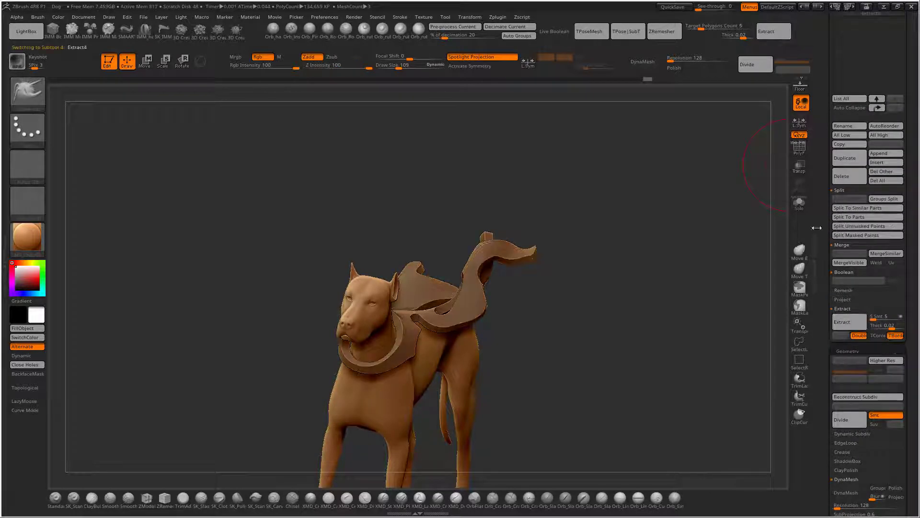
- Hide the single-surface cape, set the draw size to 28 and review the thick torn cape from several sides
scroll(876, 216, up, 5)
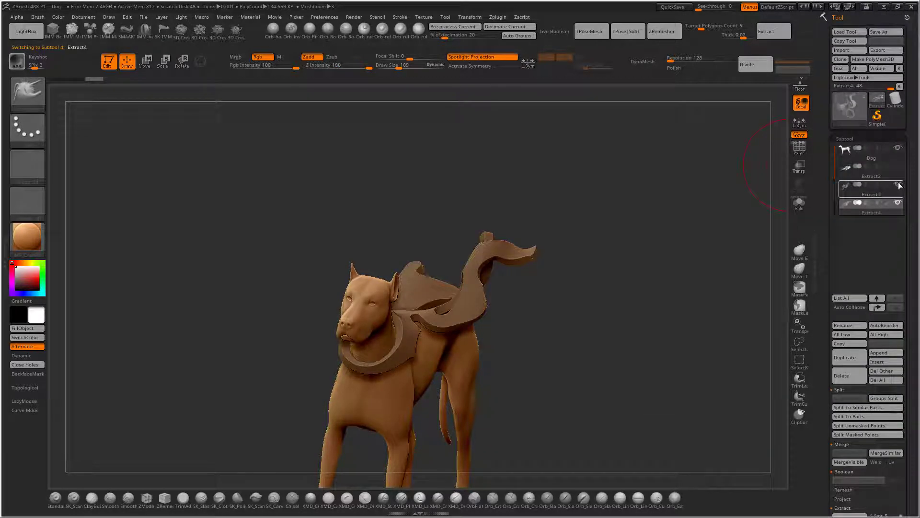
mouse_move(676, 273)
mouse_down()
mouse_move(716, 223)
mouse_move(698, 271)
mouse_move(655, 263)
mouse_move(743, 259)
mouse_move(845, 232)
mouse_move(766, 197)
mouse_move(695, 249)
mouse_move(701, 212)
mouse_move(532, 287)
mouse_move(688, 201)
mouse_move(663, 270)
mouse_move(637, 240)
mouse_move(681, 210)
mouse_move(660, 192)
mouse_move(650, 209)
mouse_move(428, 254)
mouse_up()
mouse_move(574, 222)
mouse_down()
mouse_move(664, 202)
mouse_move(624, 189)
mouse_move(693, 175)
mouse_move(684, 168)
mouse_move(719, 189)
mouse_move(597, 199)
mouse_move(643, 186)
mouse_move(579, 288)
mouse_move(592, 238)
mouse_move(641, 228)
mouse_move(636, 235)
mouse_move(628, 201)
mouse_move(676, 212)
mouse_move(700, 195)
mouse_move(700, 180)
mouse_move(703, 222)
mouse_move(807, 258)
mouse_up()
key(s)
key(s)
mouse_move(762, 226)
mouse_down()
mouse_move(689, 192)
mouse_move(658, 204)
mouse_move(643, 232)
mouse_move(744, 235)
mouse_move(722, 228)
mouse_move(638, 250)
mouse_move(685, 233)
mouse_up()
key(s)
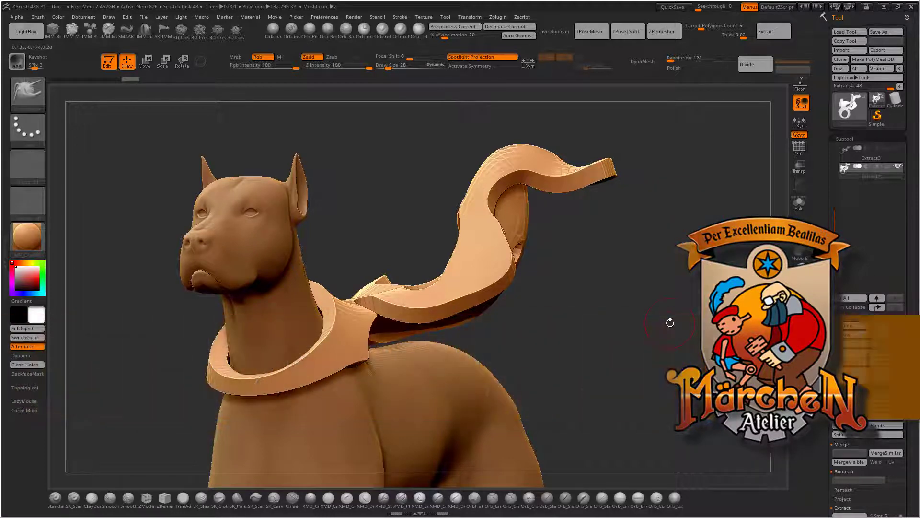
drag(668, 322, 796, 298)
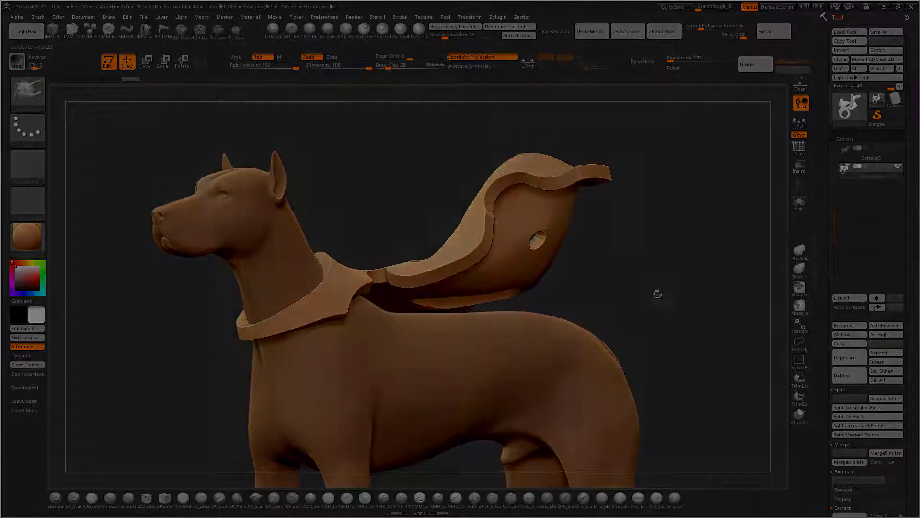